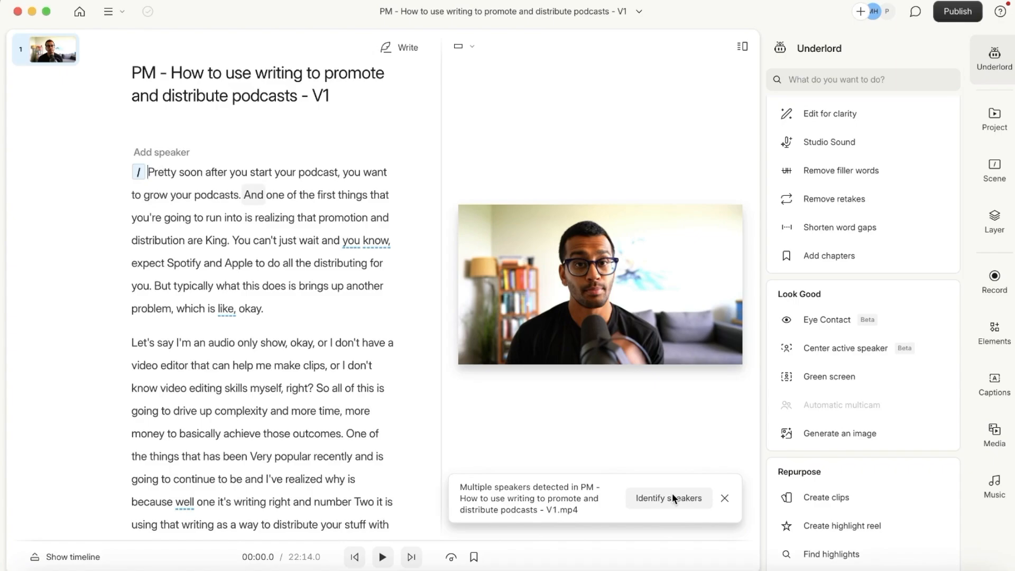
- Name the podcast's single speaker (the host) so the transcript opens with their speaker label
click(673, 497)
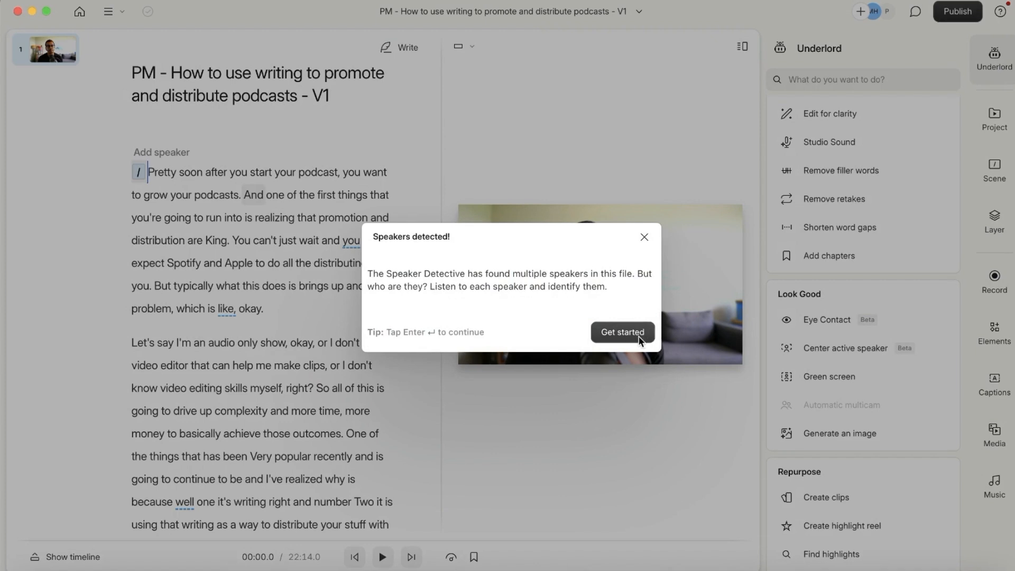
click(623, 332)
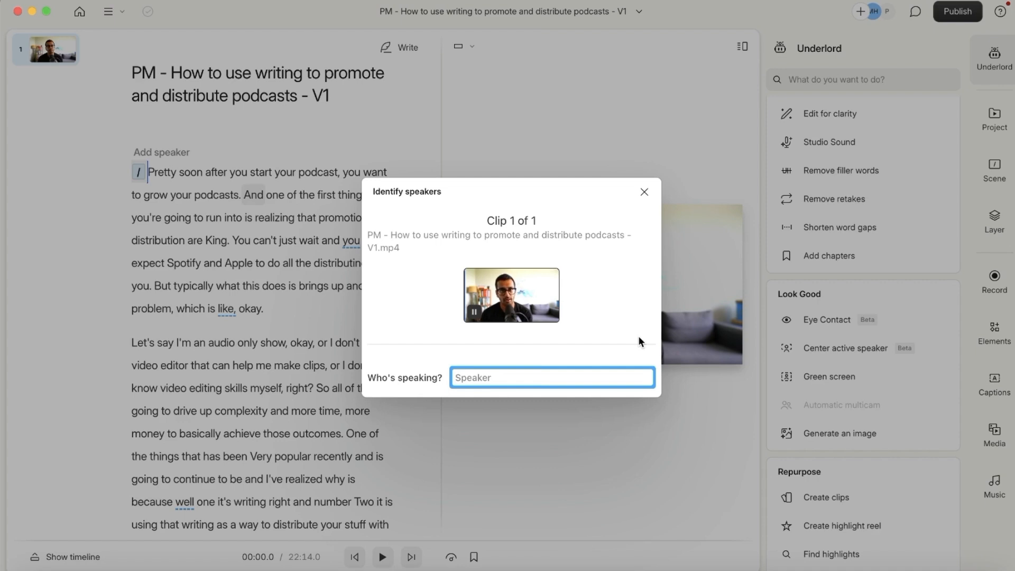
text(M)
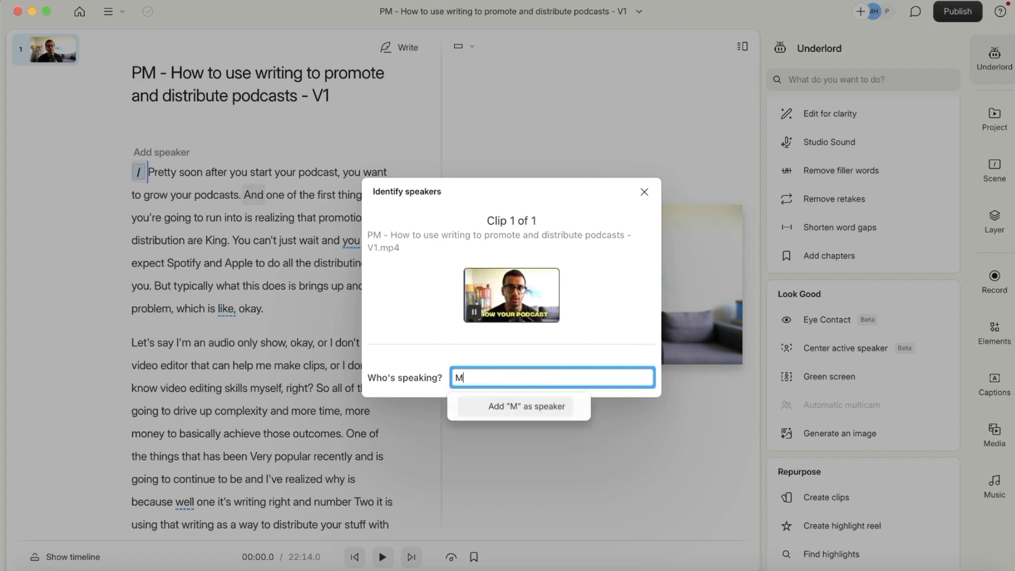
text(isbah)
key(Return)
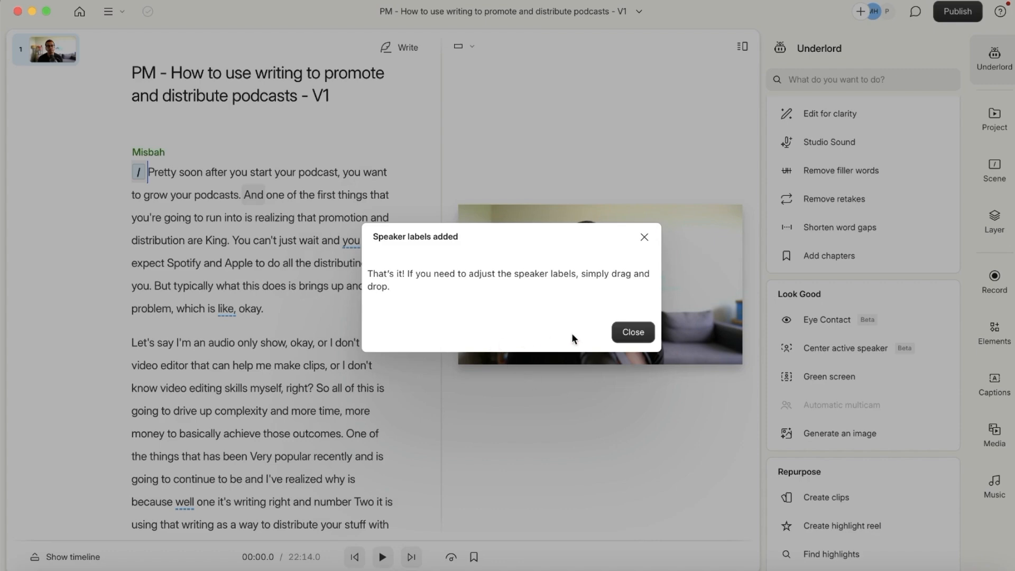
click(617, 334)
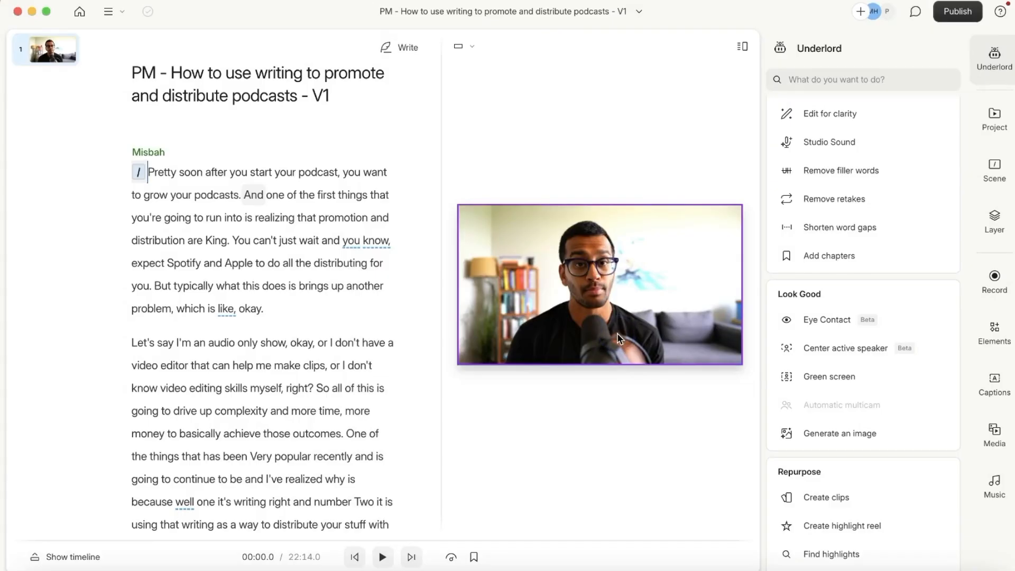
- Skim the current transcript, then return to the projects list
scroll(169, 264, down, 10)
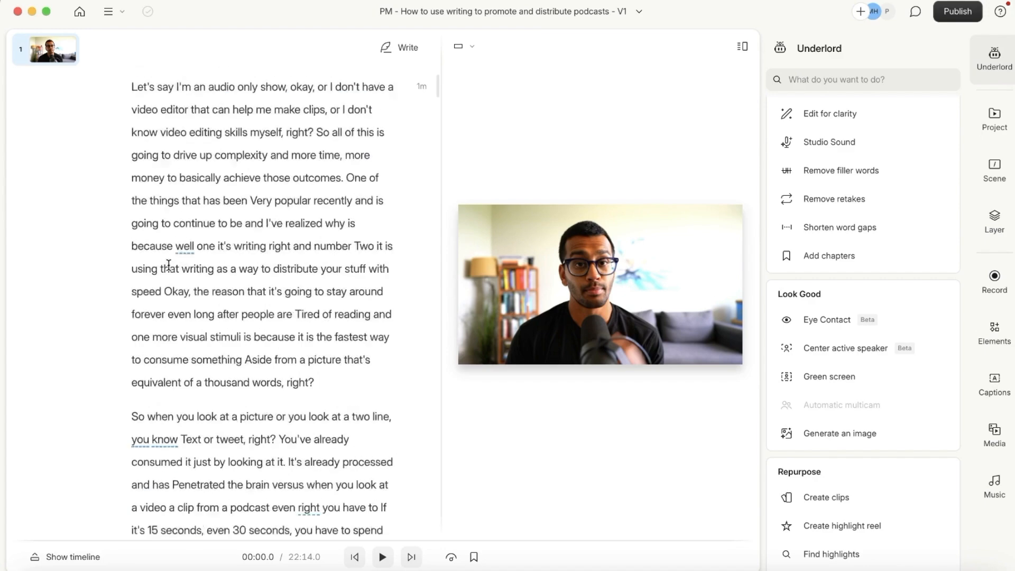
scroll(168, 265, down, 10)
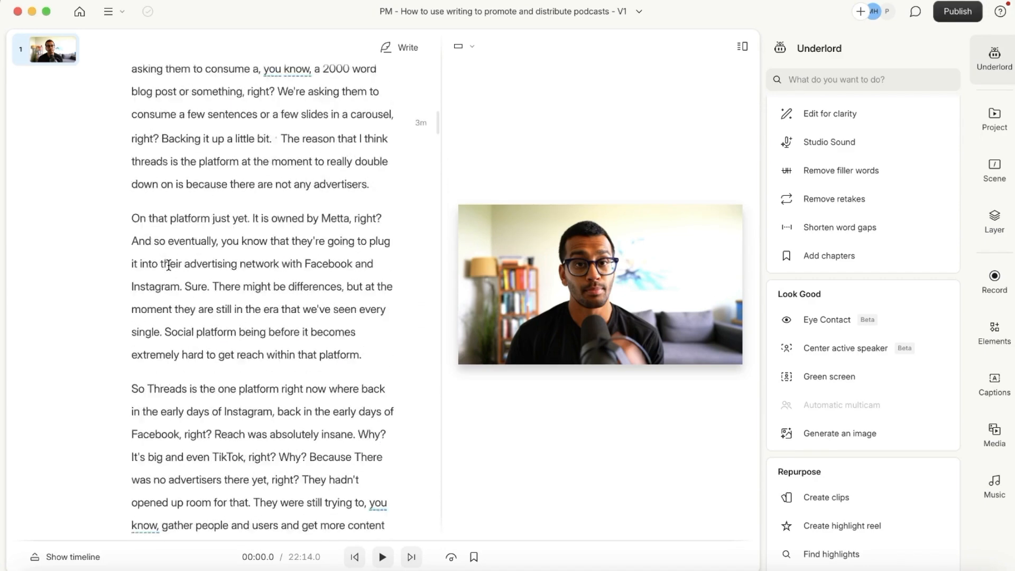
scroll(169, 265, up, 20)
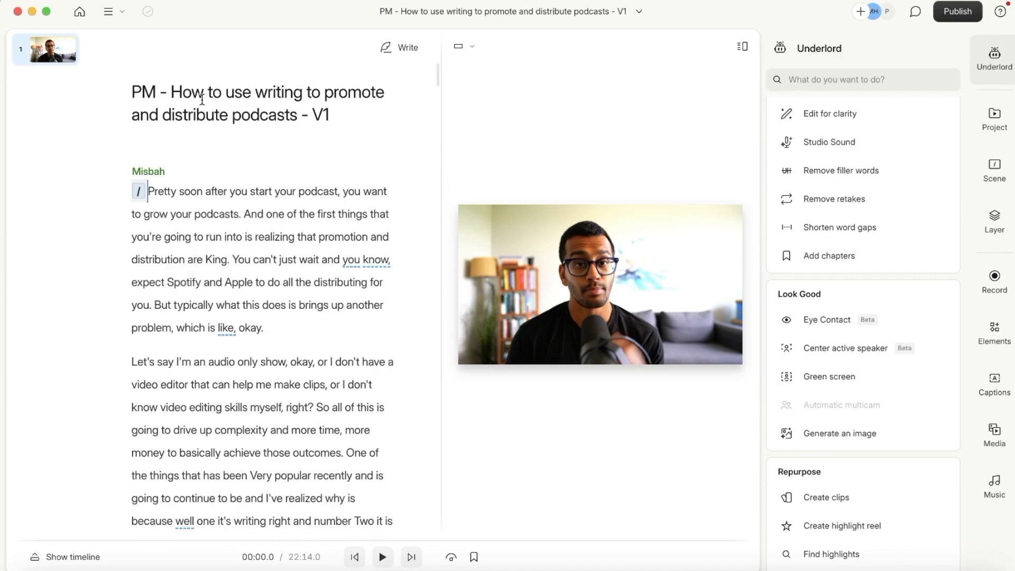
click(80, 11)
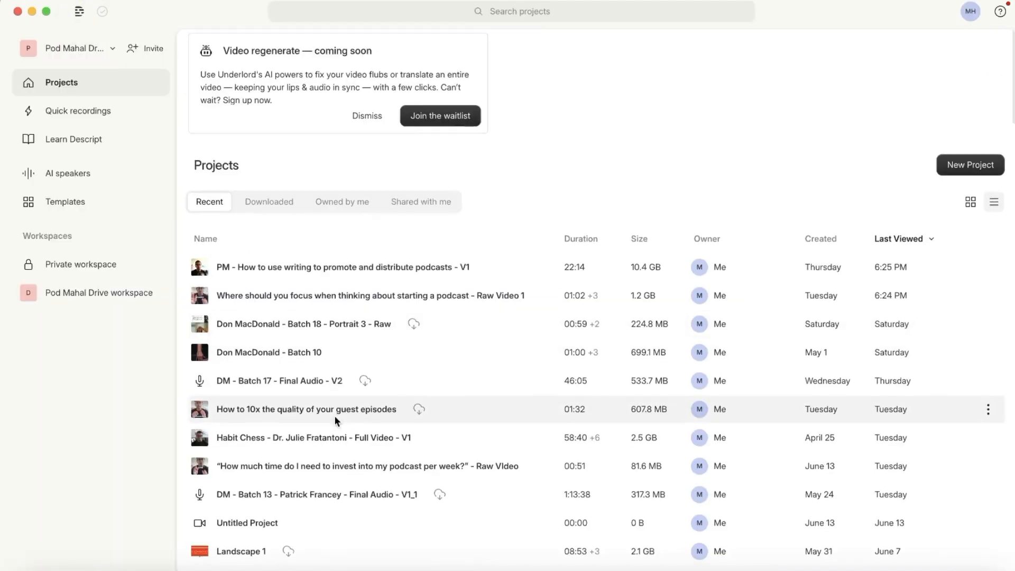
- Open the Habit Chess interview project, browse its transcript, and go back to the projects list
scroll(335, 421, down, 2)
click(339, 400)
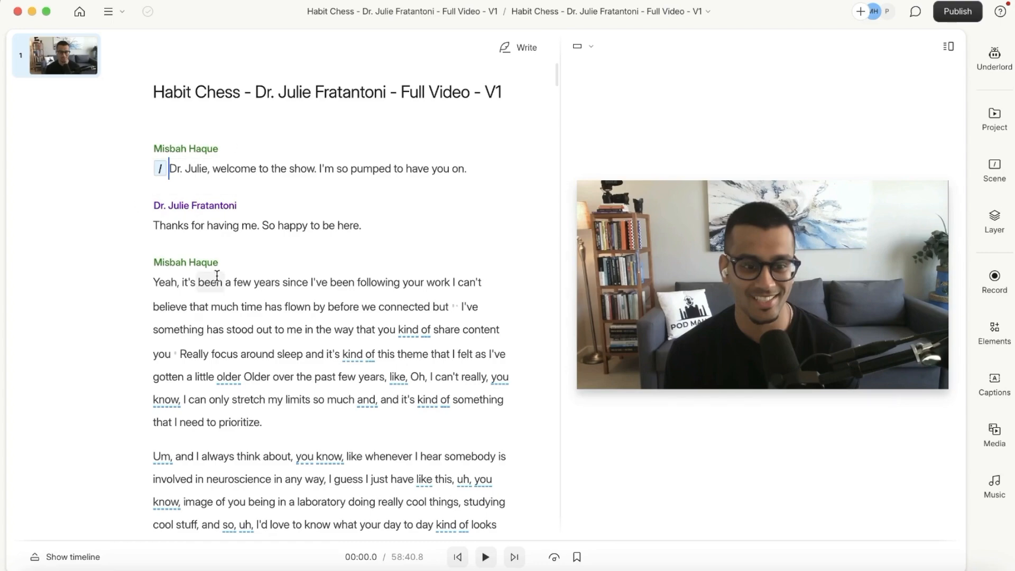
scroll(217, 276, down, 15)
scroll(217, 275, down, 20)
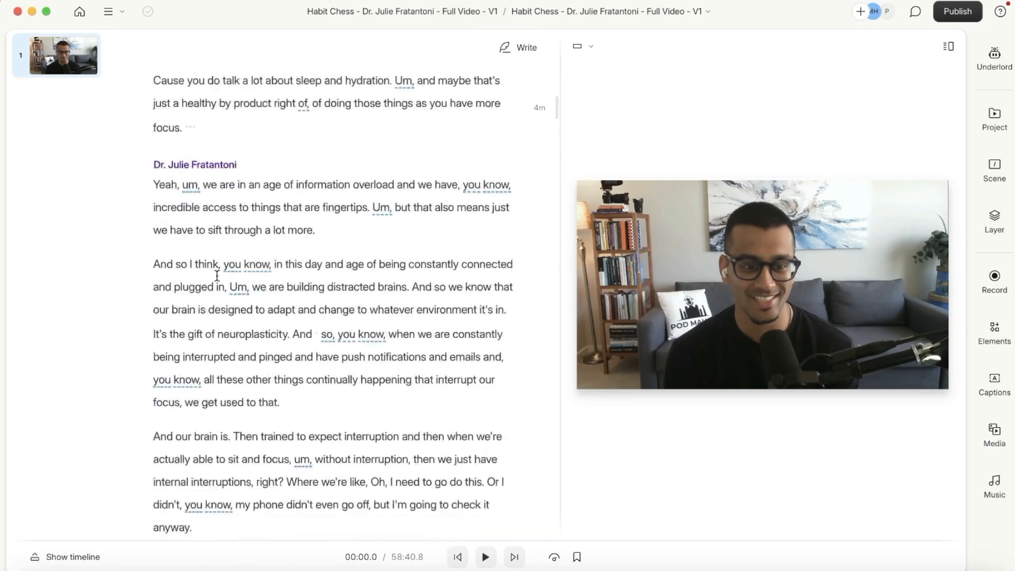
scroll(217, 275, down, 5)
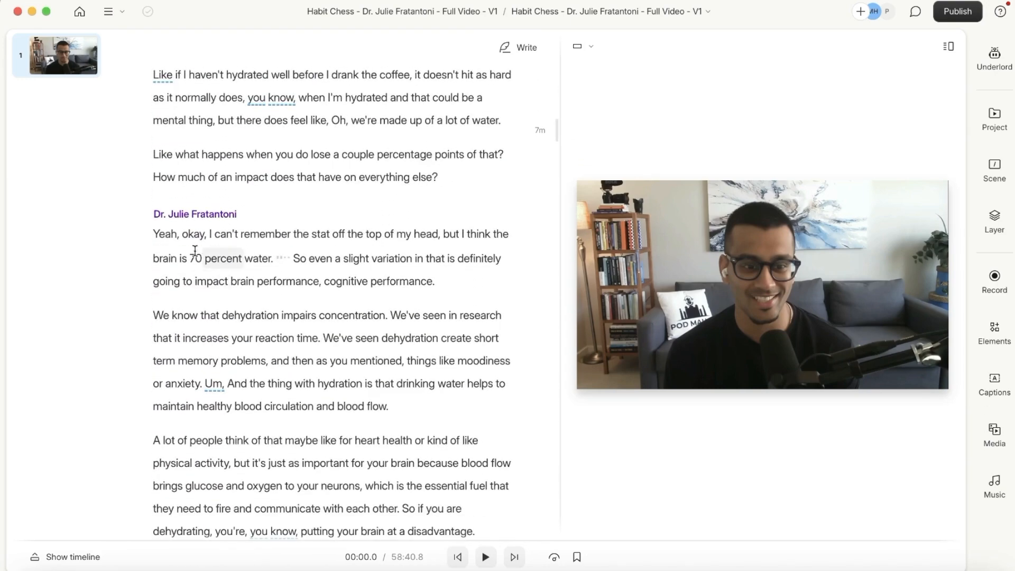
click(194, 253)
scroll(308, 322, down, 2)
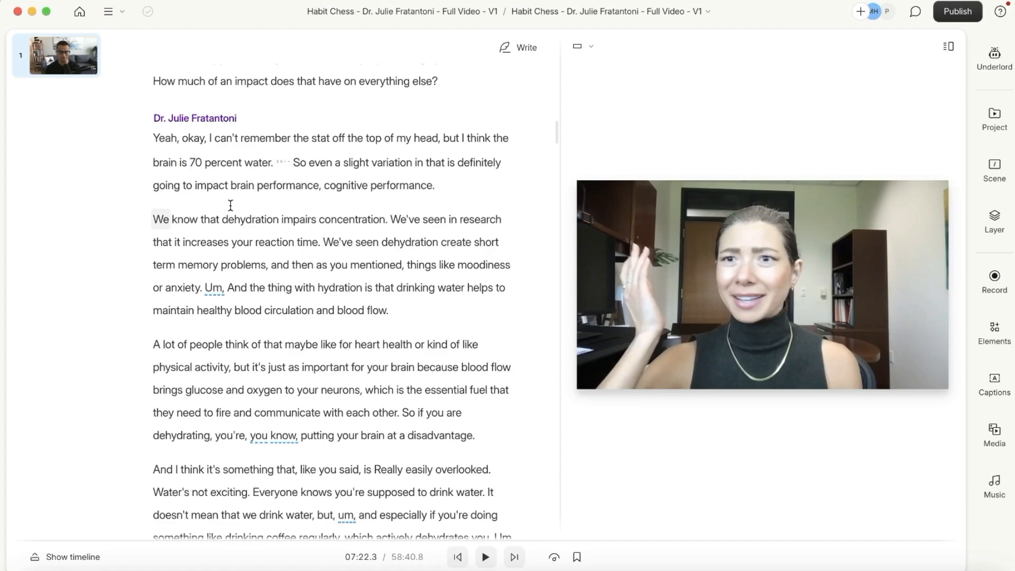
click(79, 11)
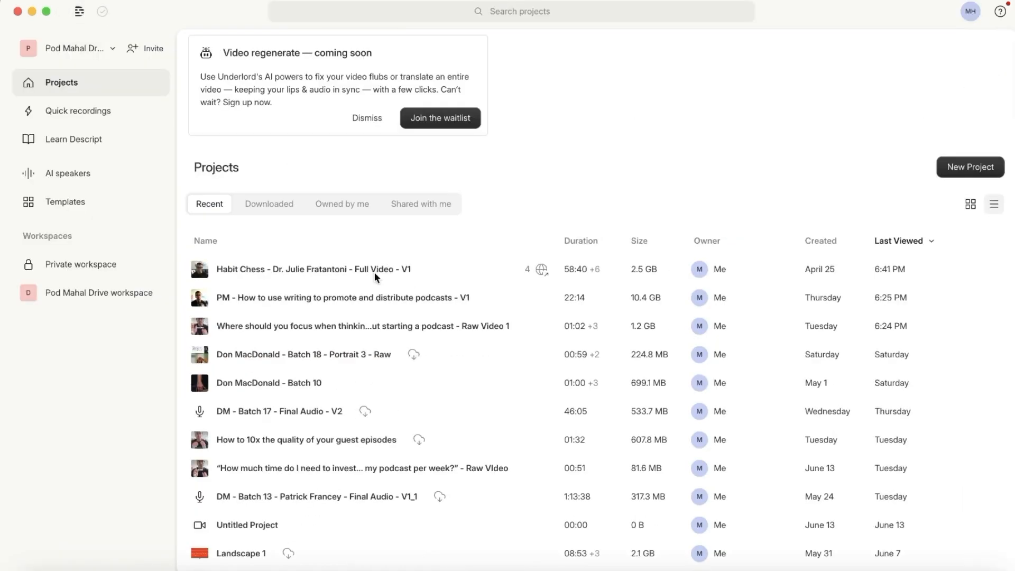
- Open the 'PM - How to use writing to promote and distribute podcasts - V1' project
click(339, 297)
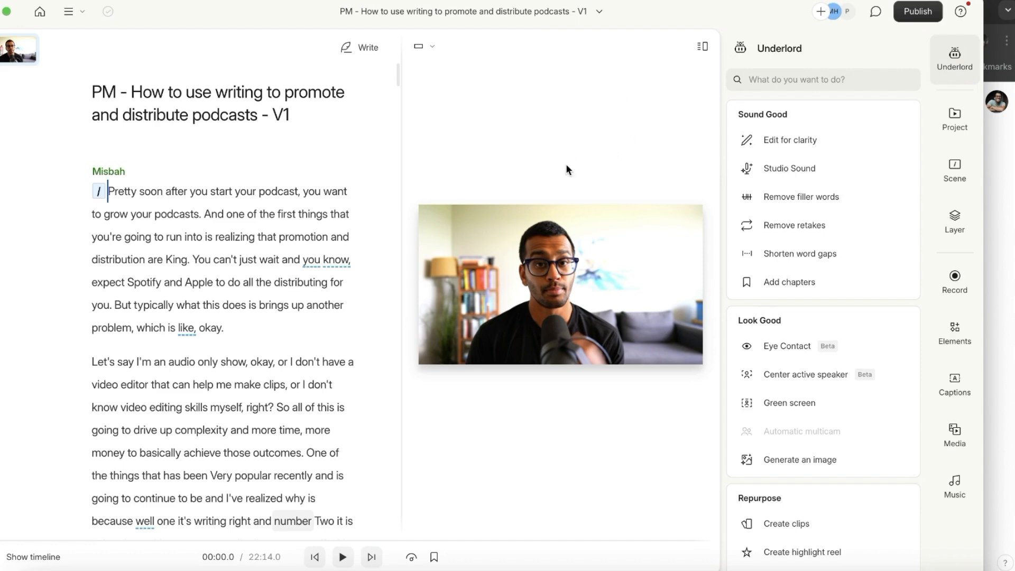
- Set up a Markdown transcript export with speaker labels and bring up its 60s timecode settings
click(922, 13)
click(685, 46)
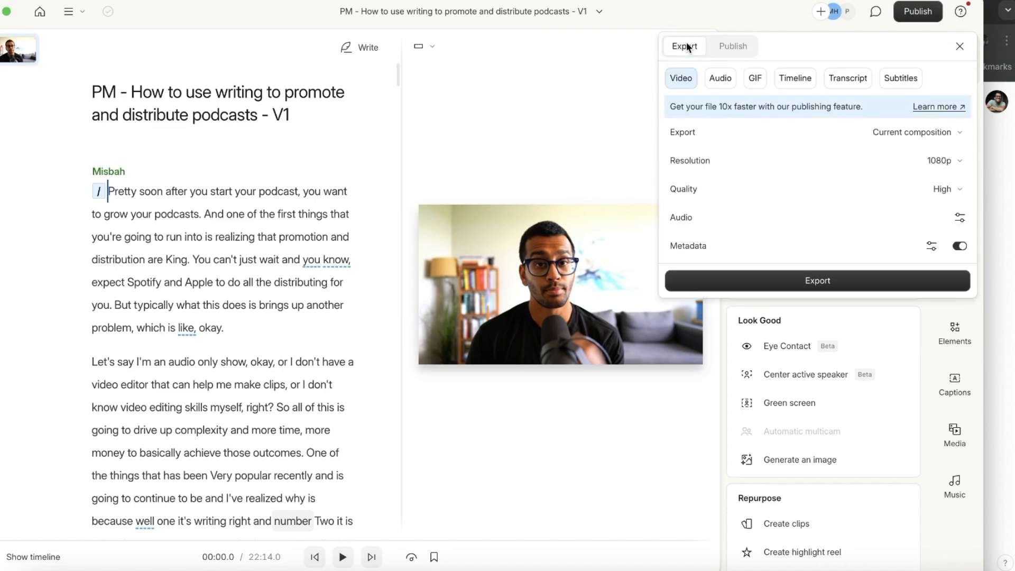
click(866, 84)
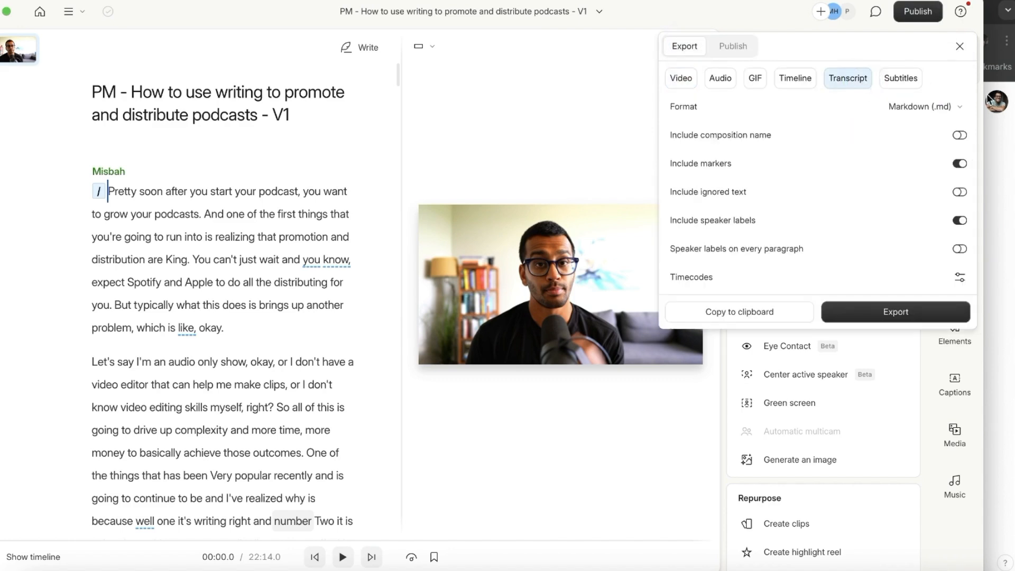
click(930, 113)
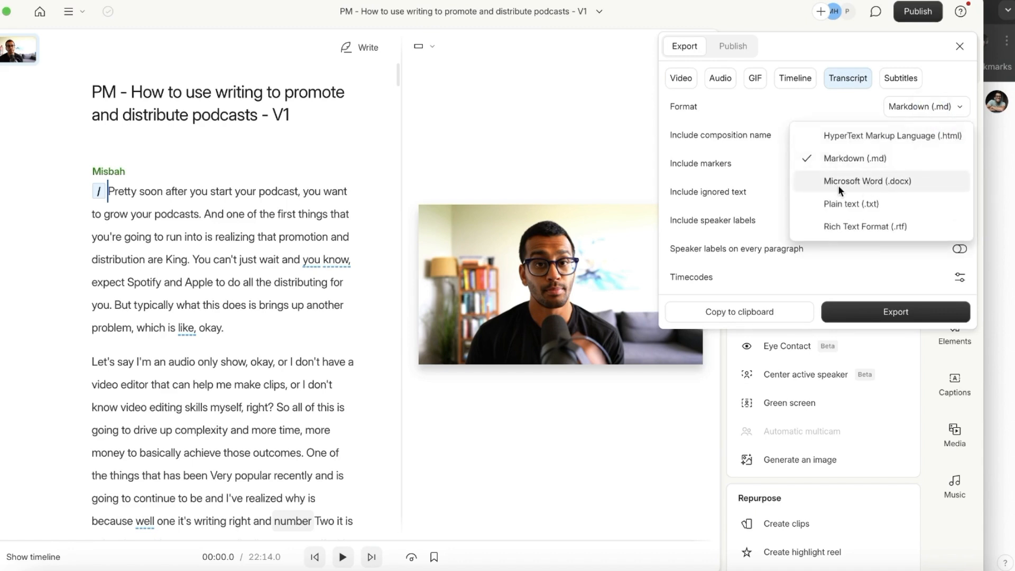
click(770, 171)
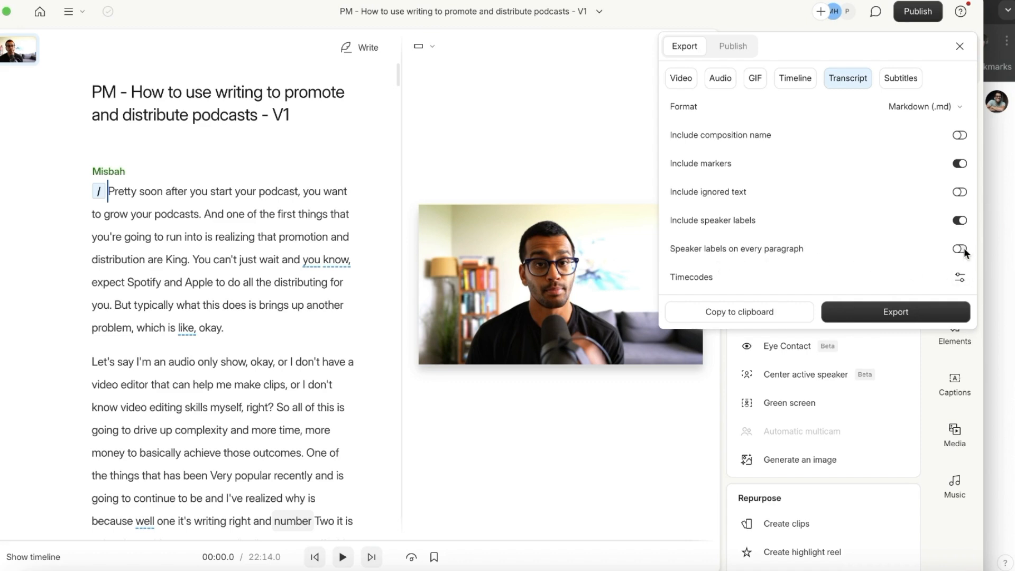
click(960, 281)
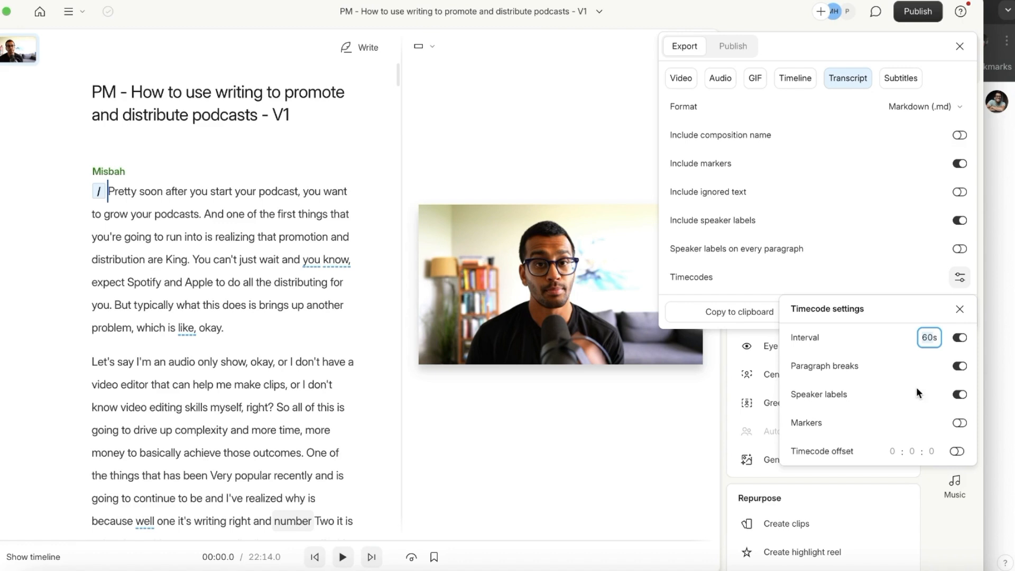
- Copy the Markdown transcript with timecodes and speaker labels to the clipboard
click(881, 255)
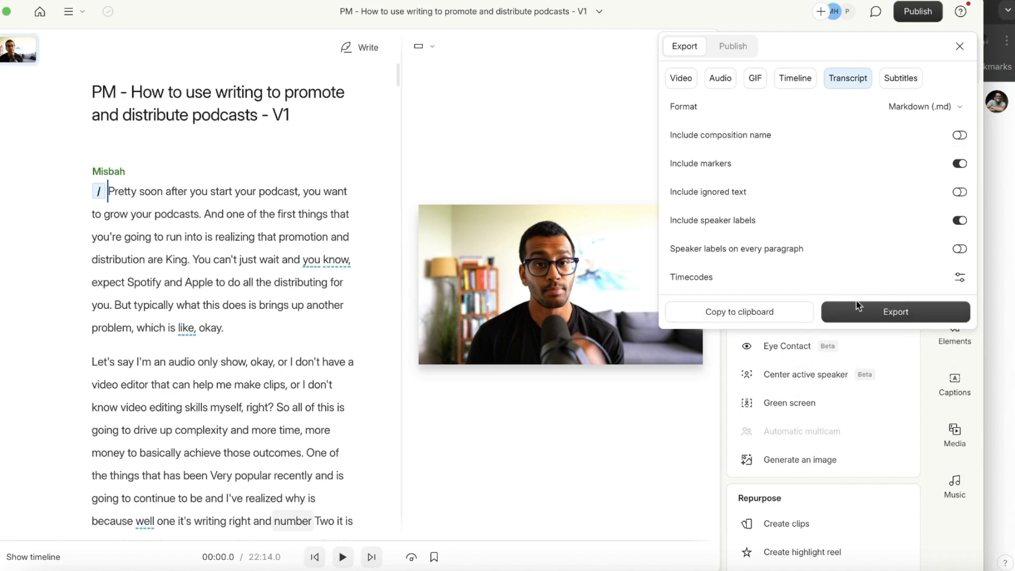
click(764, 313)
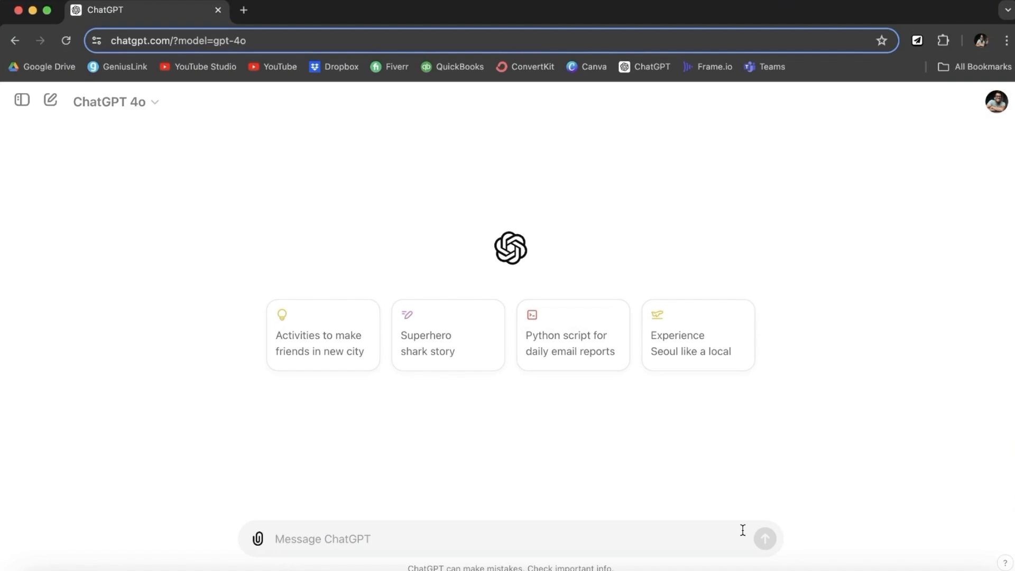
- Write a prompt asking to clean up the podcast transcript for a blog post, keeping its language and tone
text(Hey )
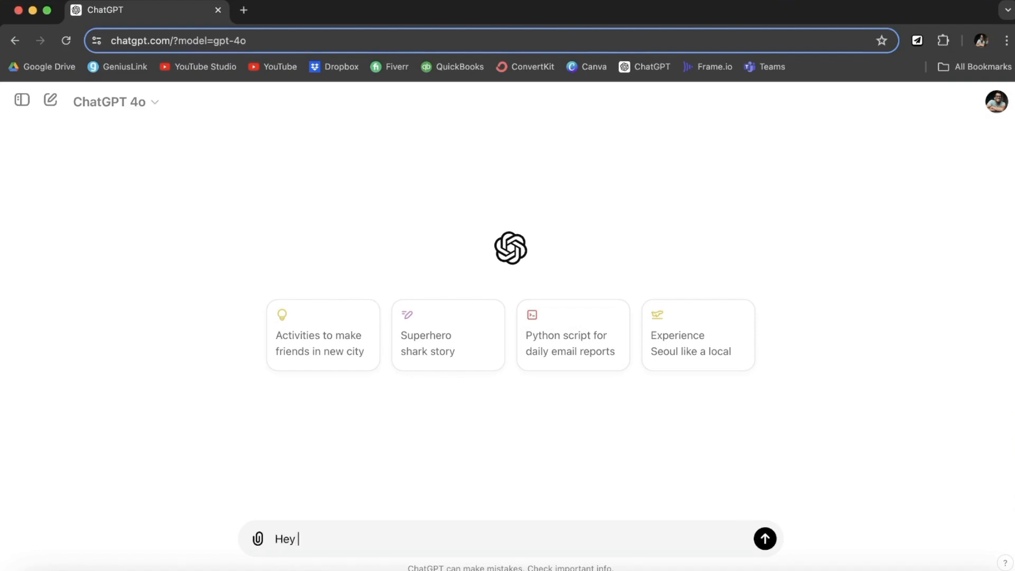
text(this is a transcript from a podcast )
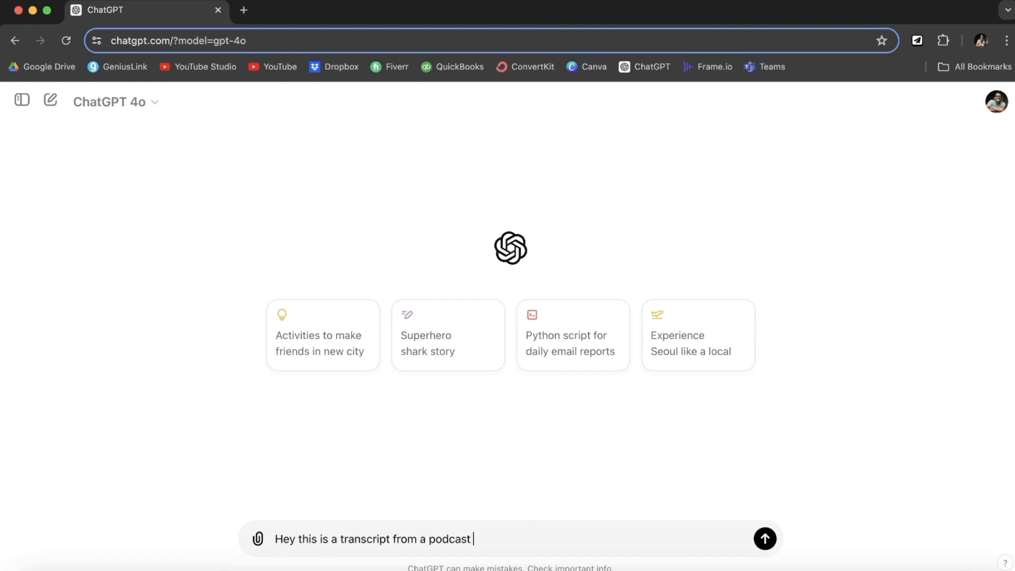
text(episode. Could you cl)
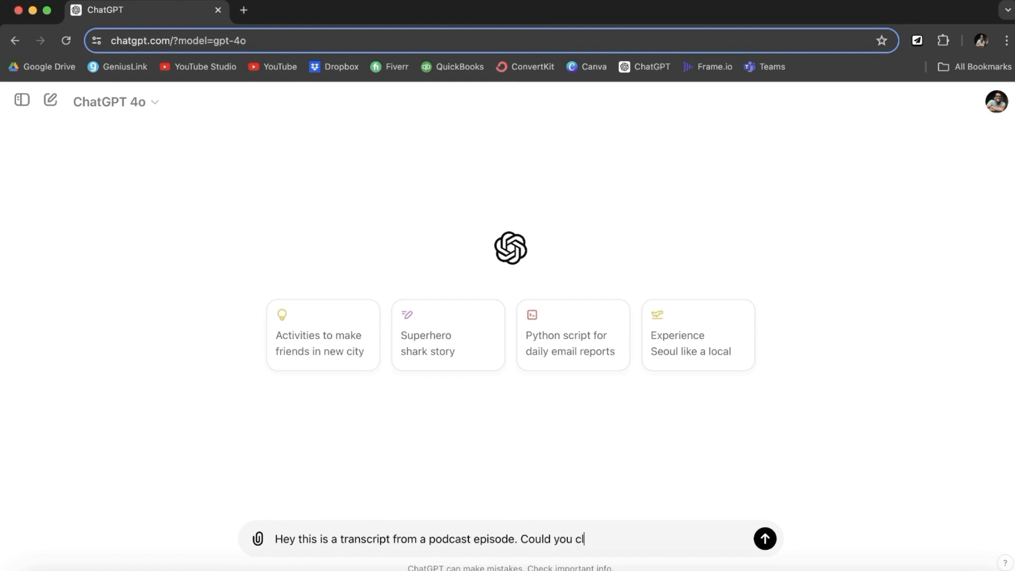
text(ean up the text so that it is ready for a blog post. Remove filler words and what not. but do not change my actual lan)
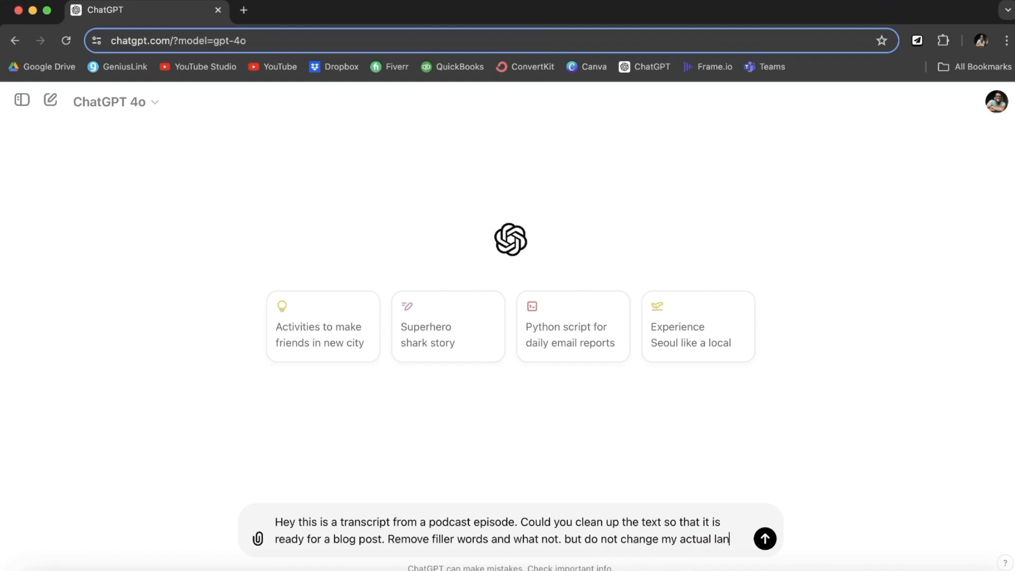
text(guage or tone.)
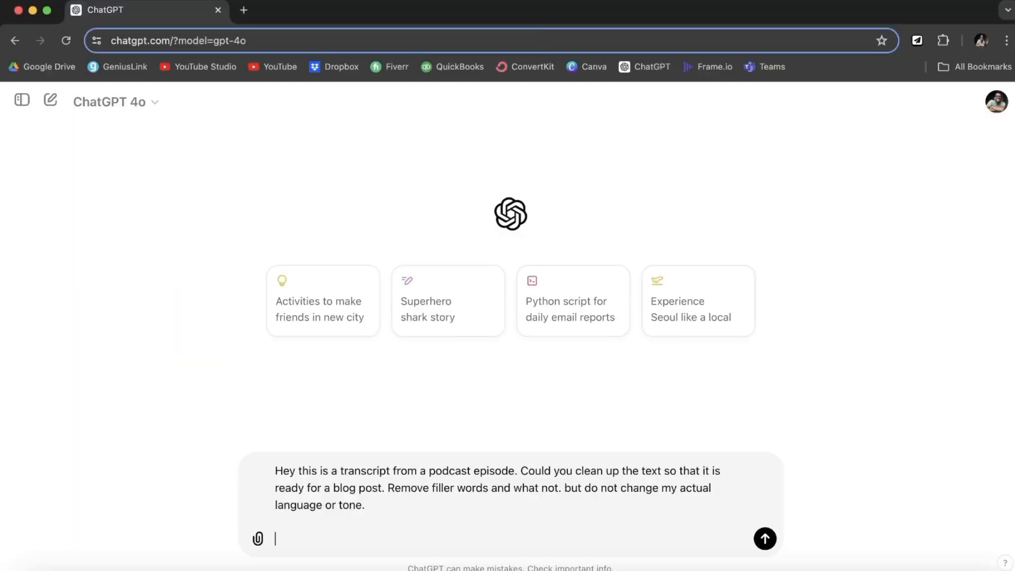
key(shift+Return)
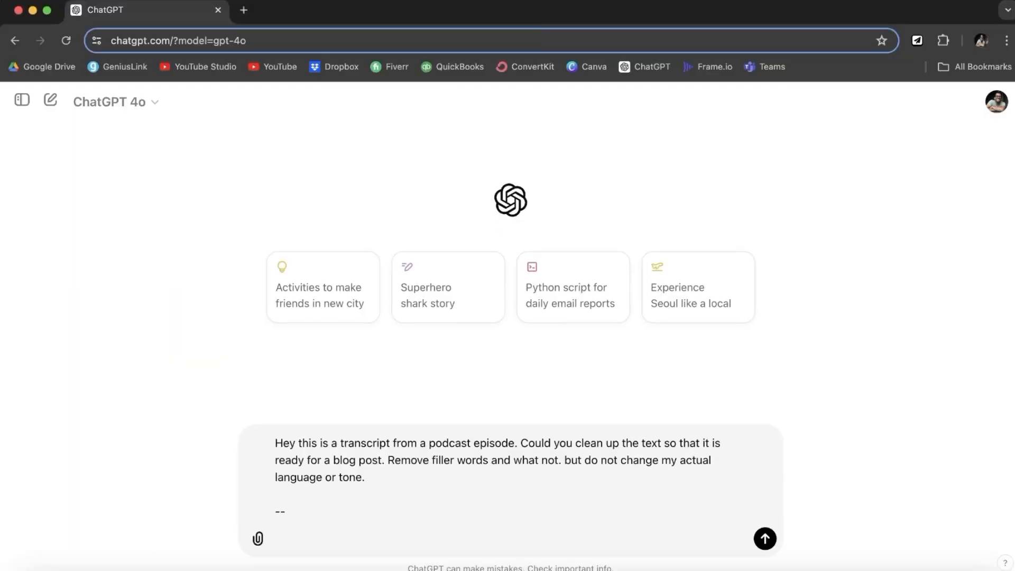
key(super+v)
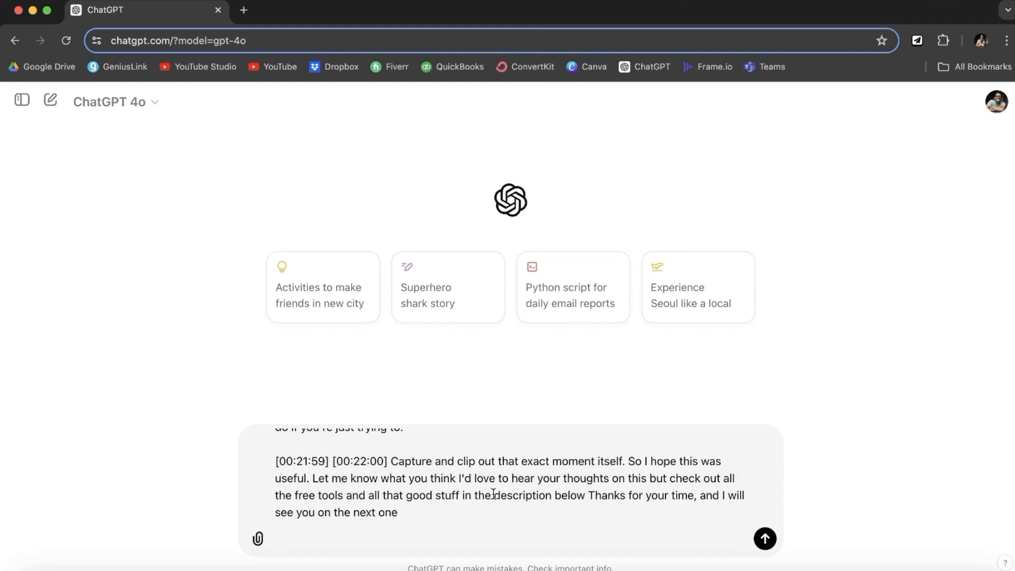
scroll(397, 514, up, 1)
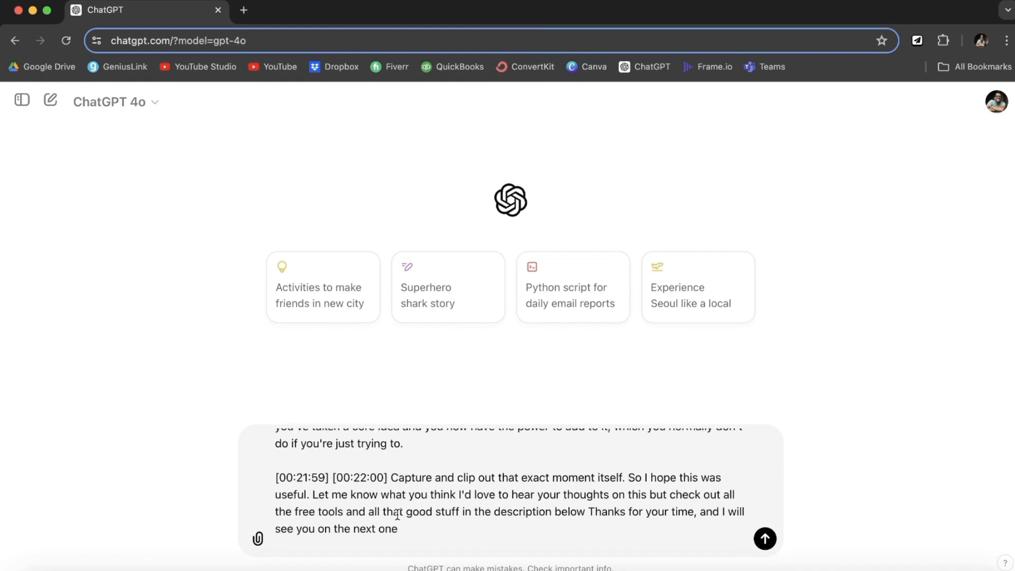
scroll(398, 514, up, 20)
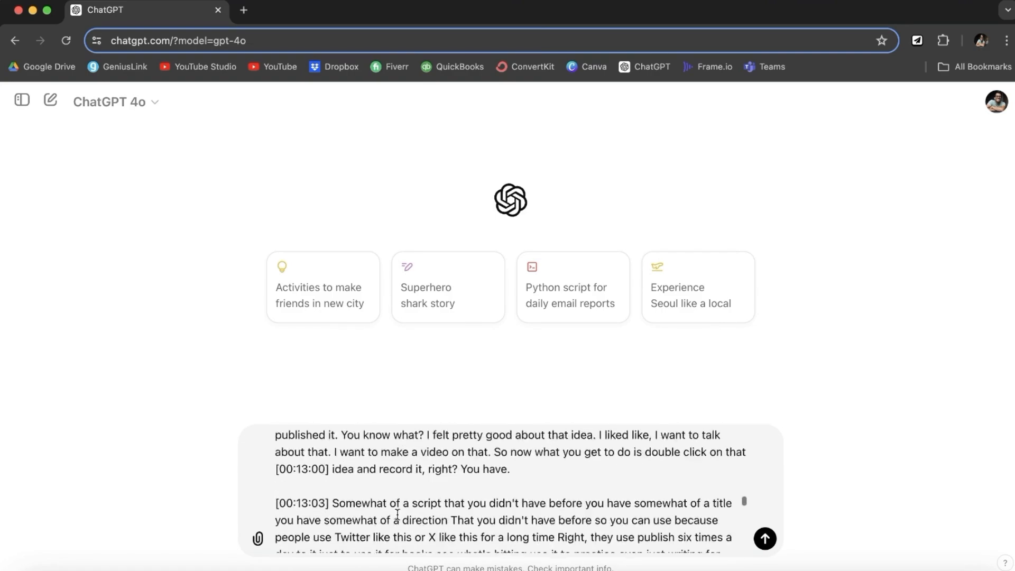
scroll(398, 514, up, 20)
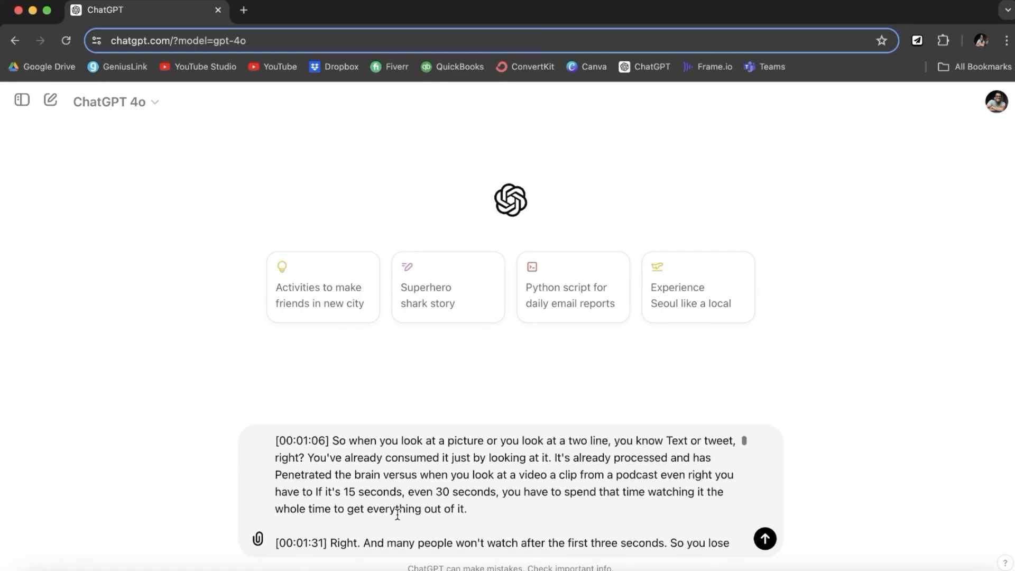
scroll(398, 514, up, 5)
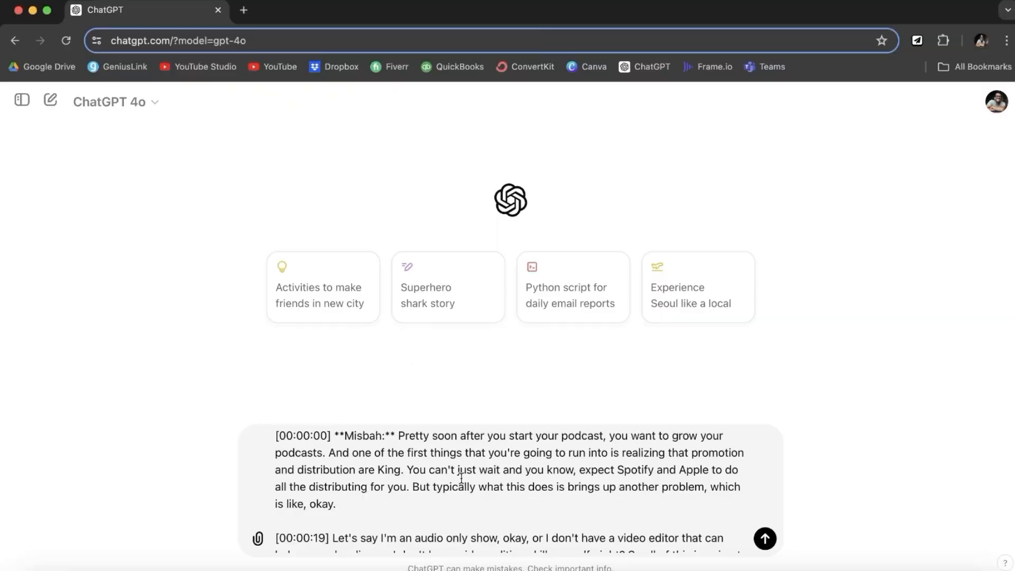
scroll(462, 478, down, 15)
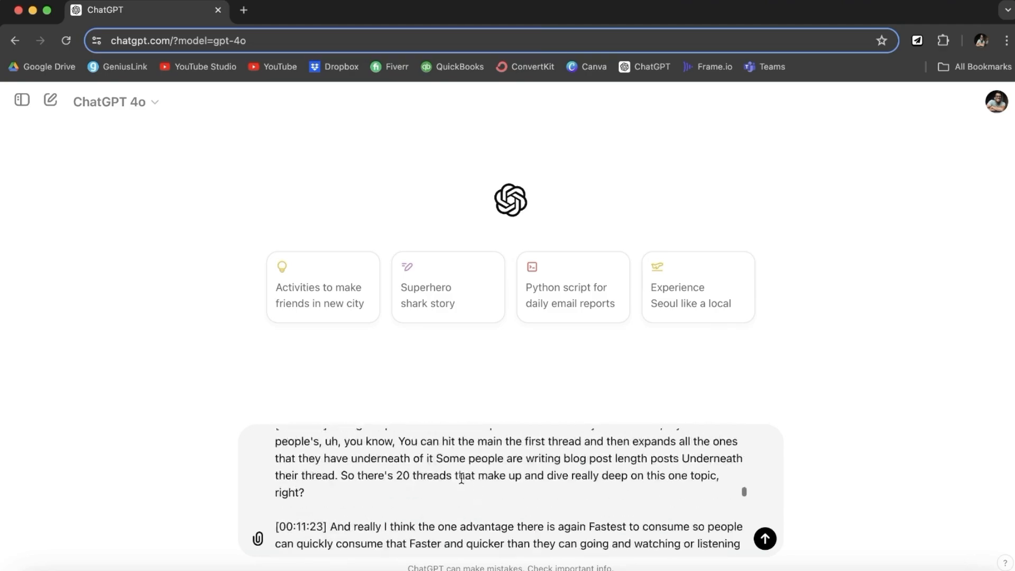
scroll(461, 478, down, 10)
- Send the transcript with the cleanup prompt and scroll to the start of the blog-post reply
key(Return)
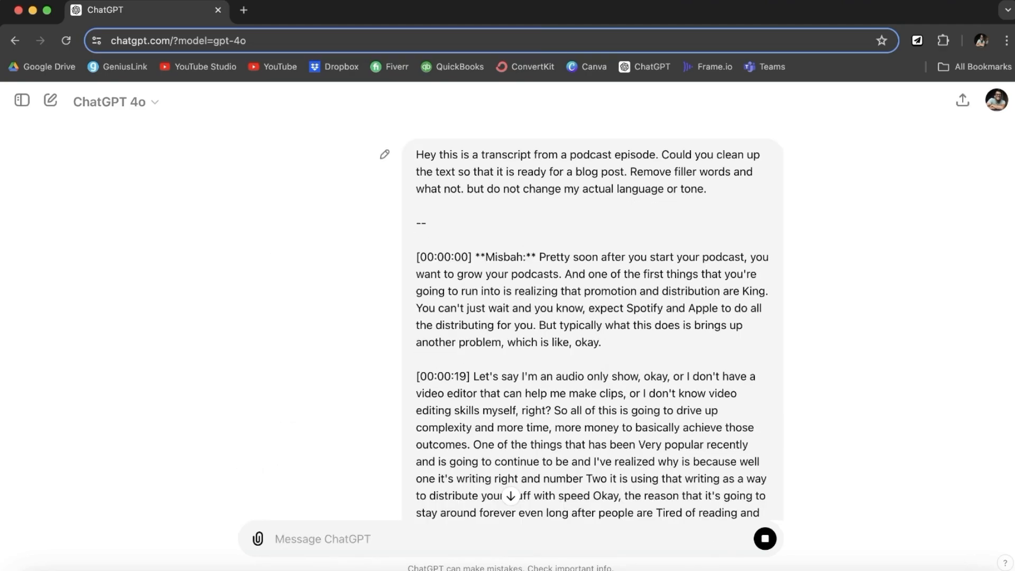
scroll(496, 263, down, 20)
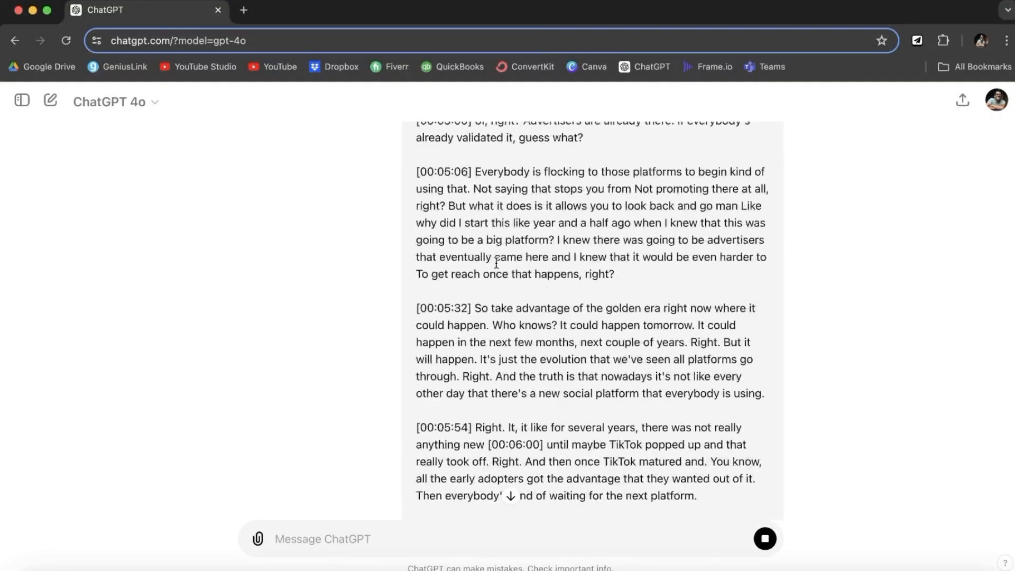
scroll(496, 263, down, 20)
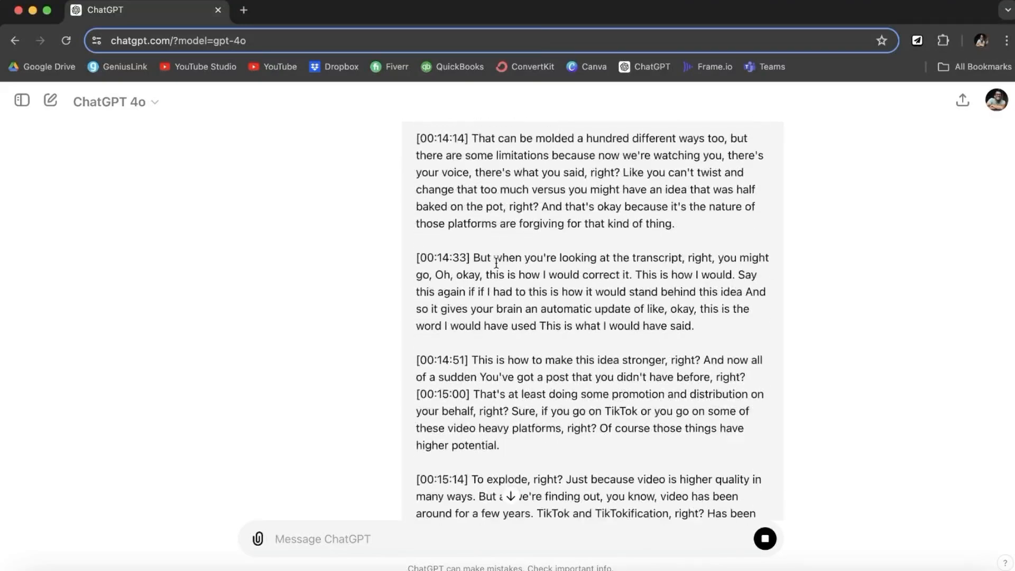
scroll(496, 262, down, 7)
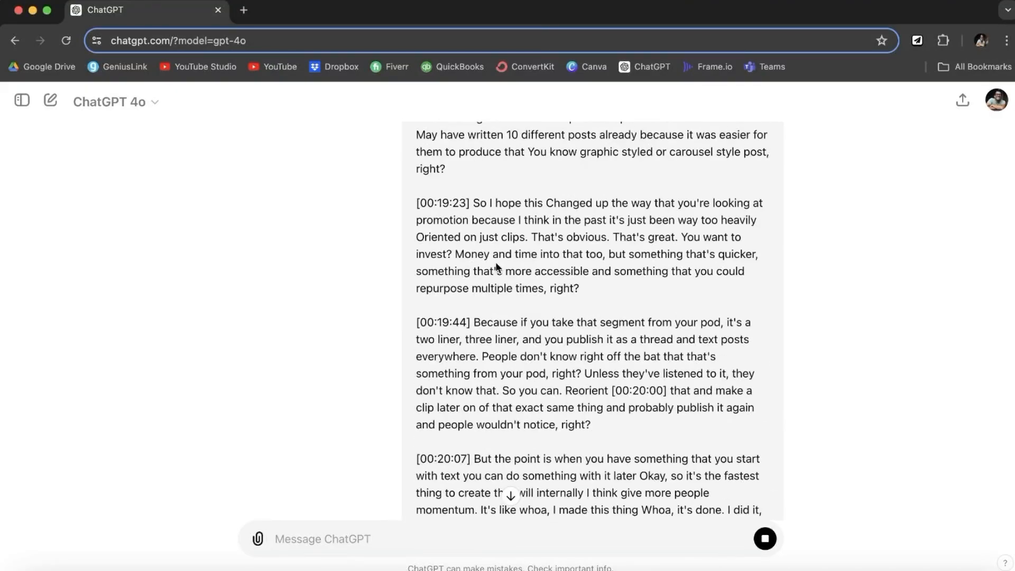
scroll(497, 270, down, 4)
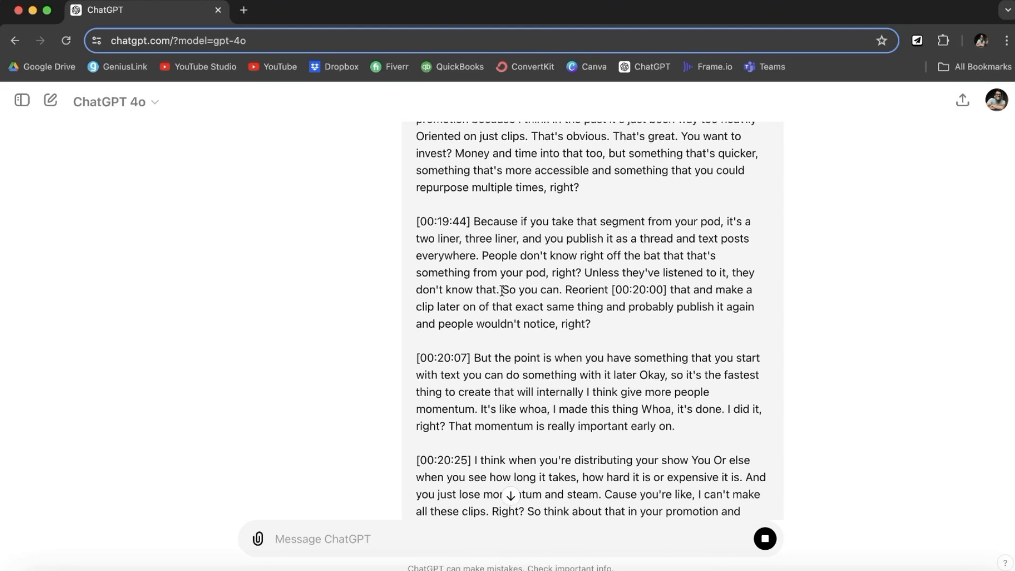
scroll(603, 318, down, 9)
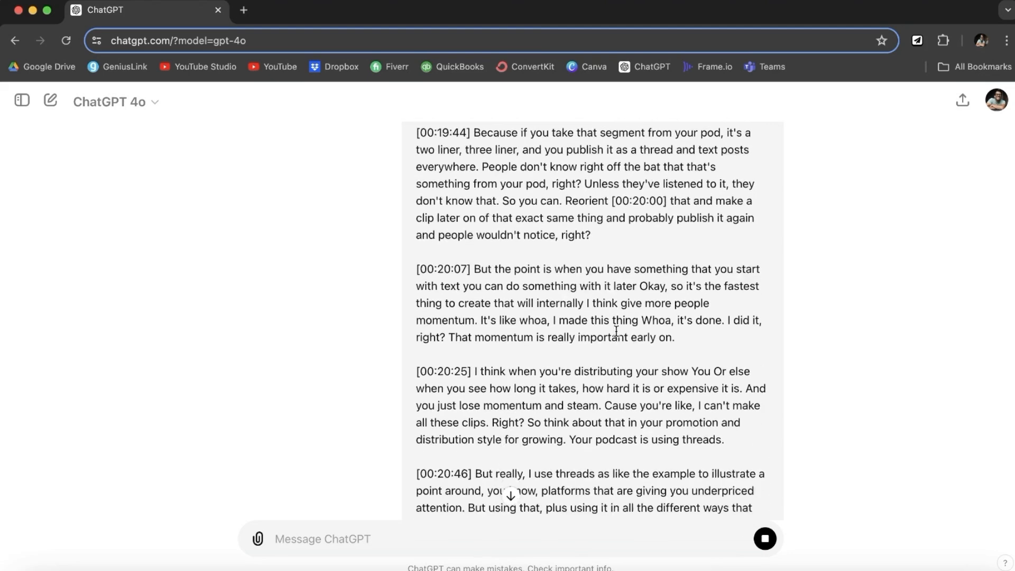
scroll(616, 335, down, 15)
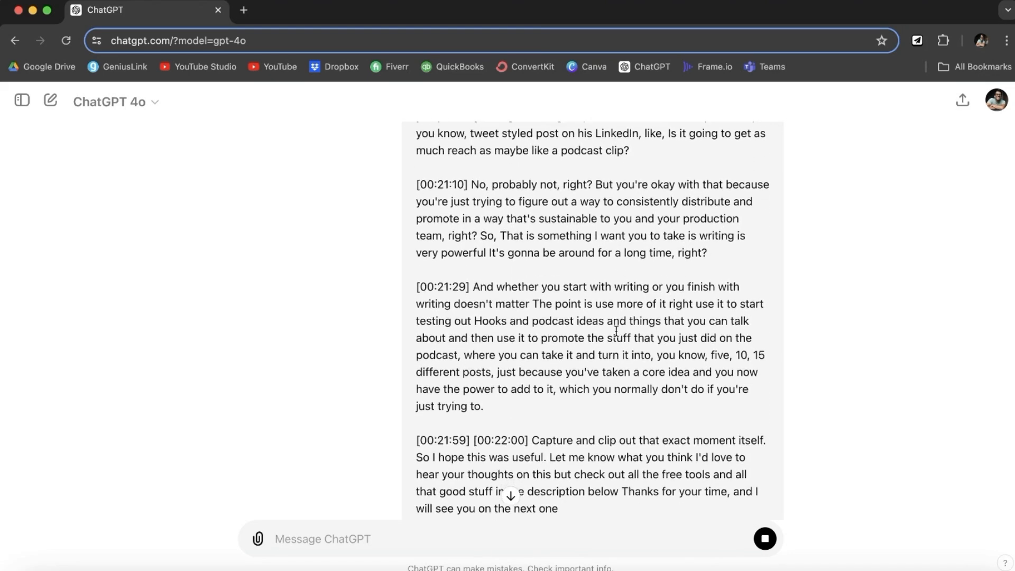
scroll(617, 335, down, 6)
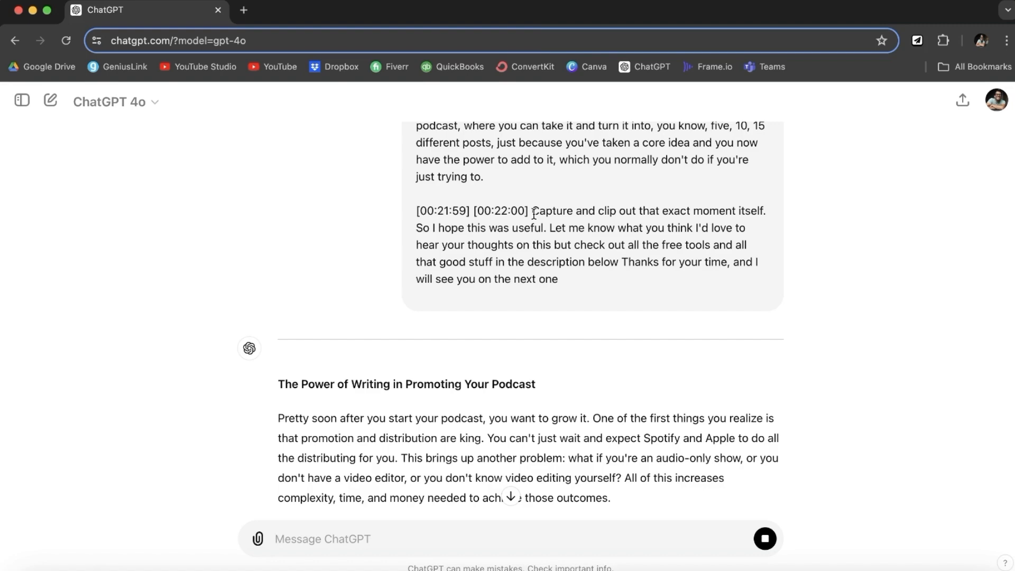
- Follow the streaming blog post down to its Conclusion, sign-off and closing cleanup note
scroll(223, 338, down, 4)
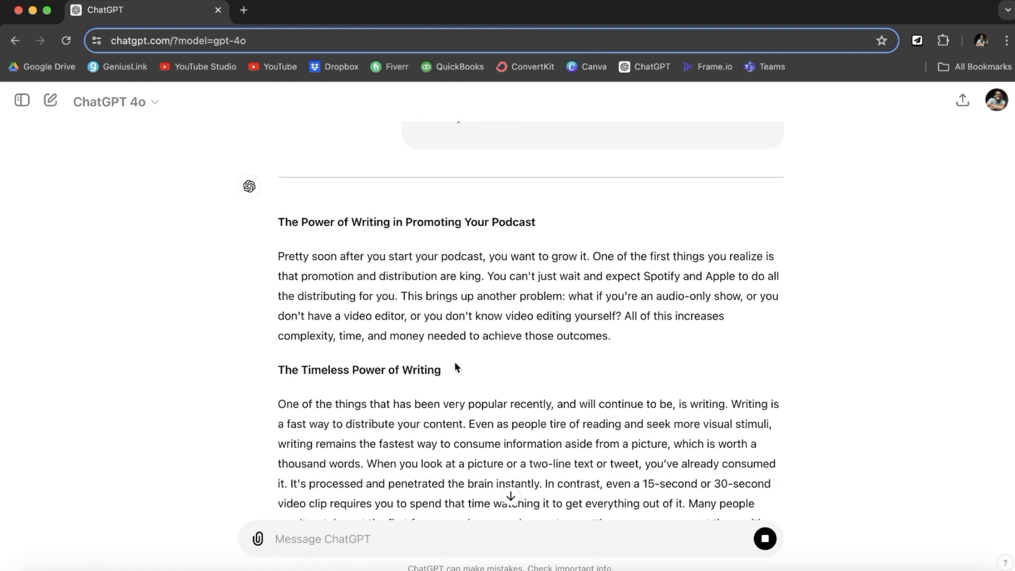
scroll(455, 363, down, 1)
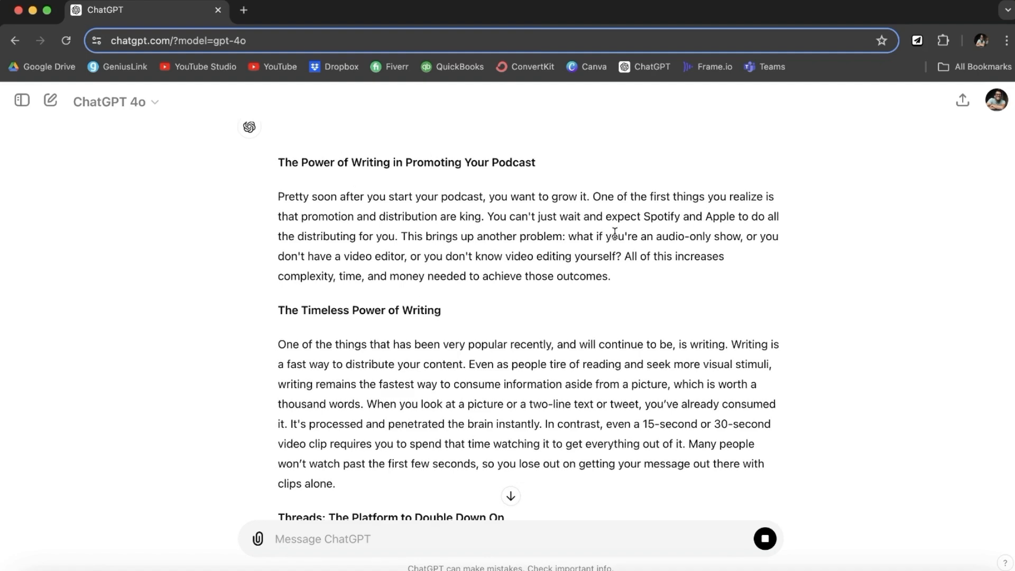
scroll(515, 383, down, 3)
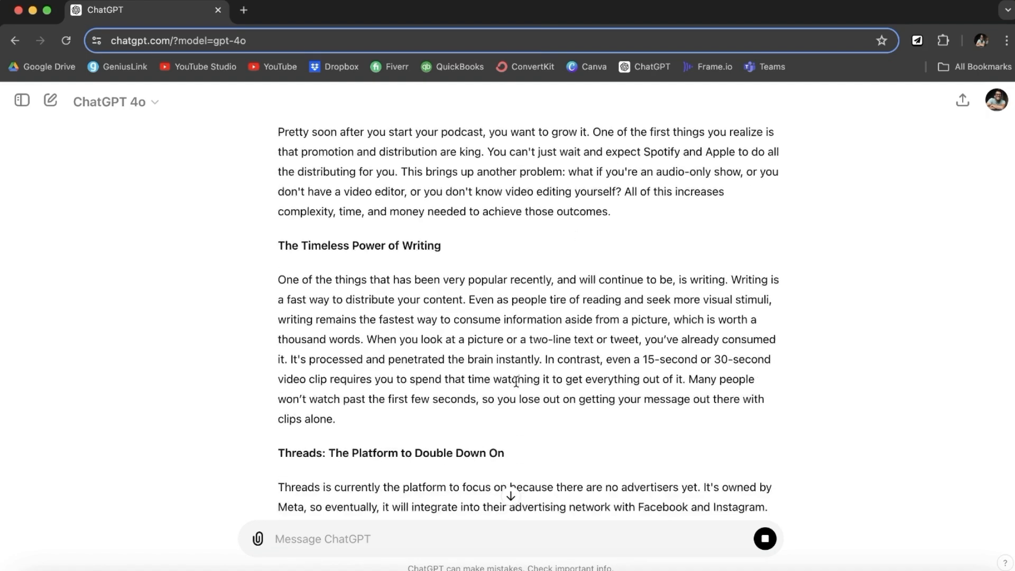
scroll(516, 385, down, 3)
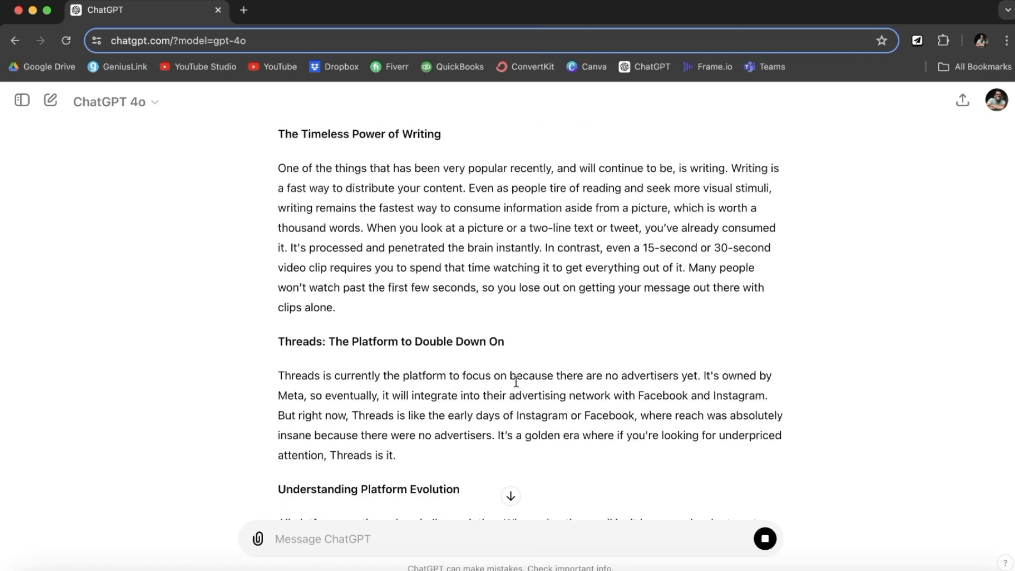
scroll(516, 386, down, 3)
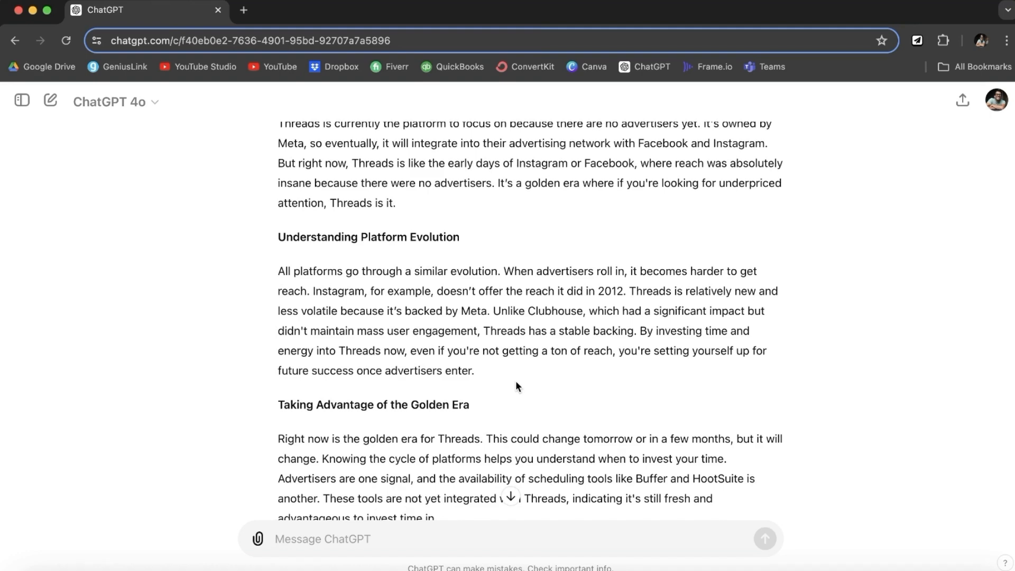
scroll(516, 383, down, 4)
scroll(516, 382, down, 7)
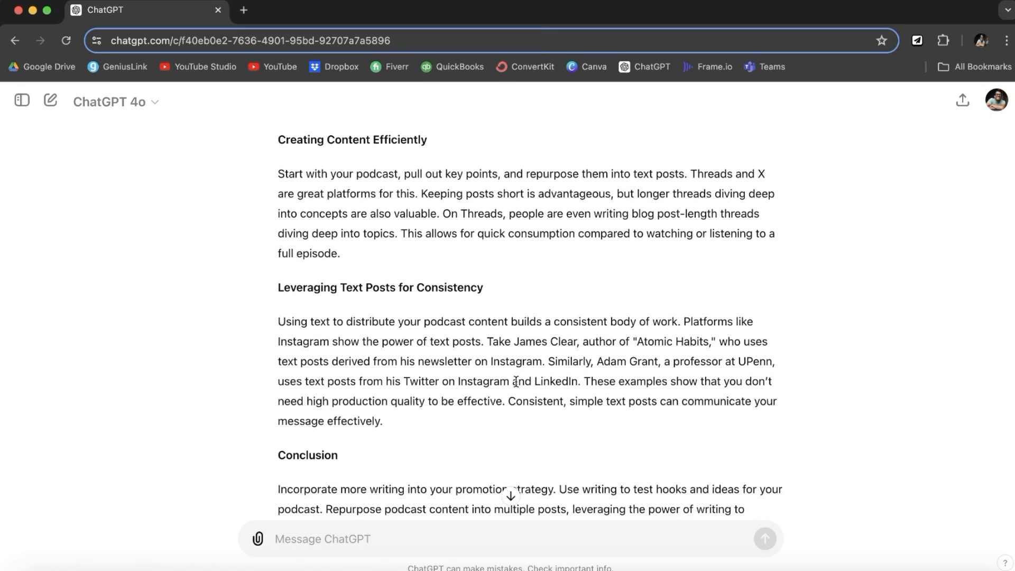
scroll(515, 381, down, 1)
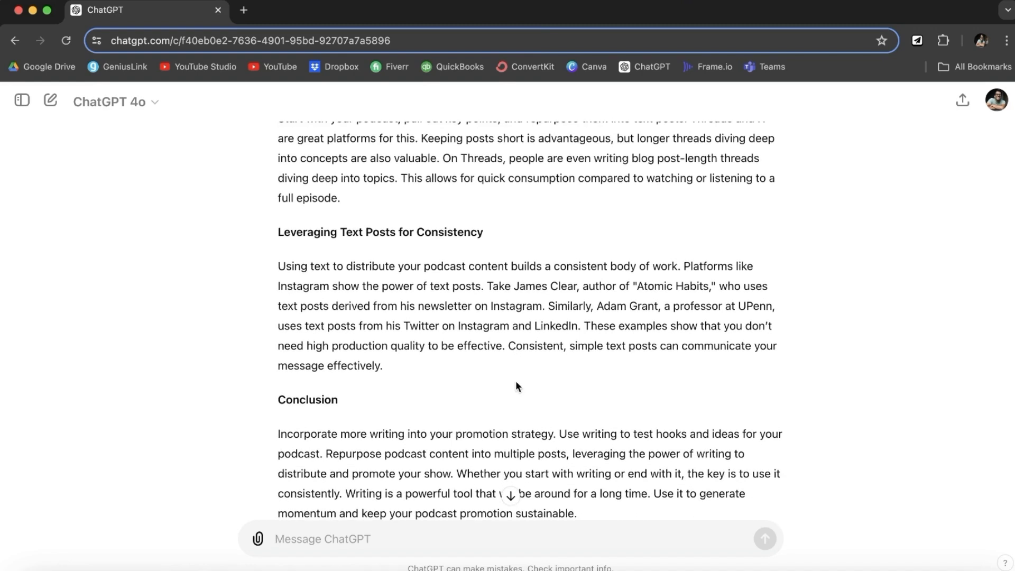
scroll(517, 382, down, 4)
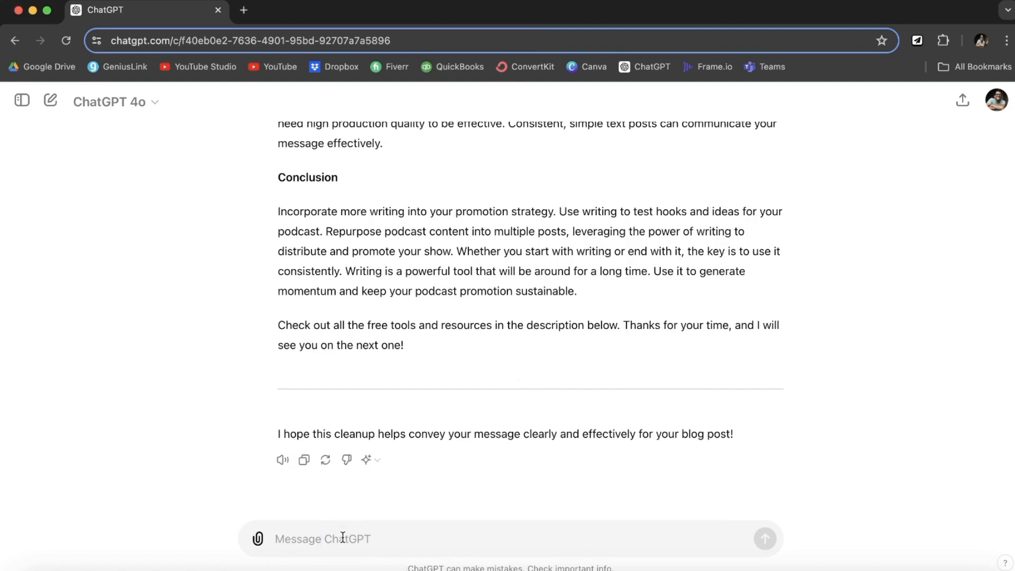
- Ask ChatGPT which moments of the episode are best to clip
text(Hey what are the best moments from this video that I should t)
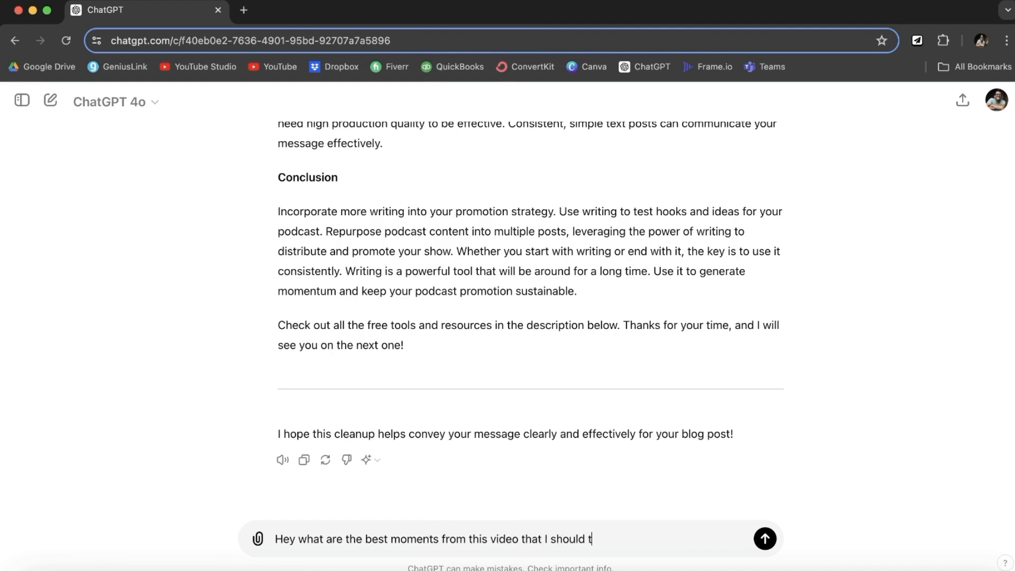
text(?)
key(Return)
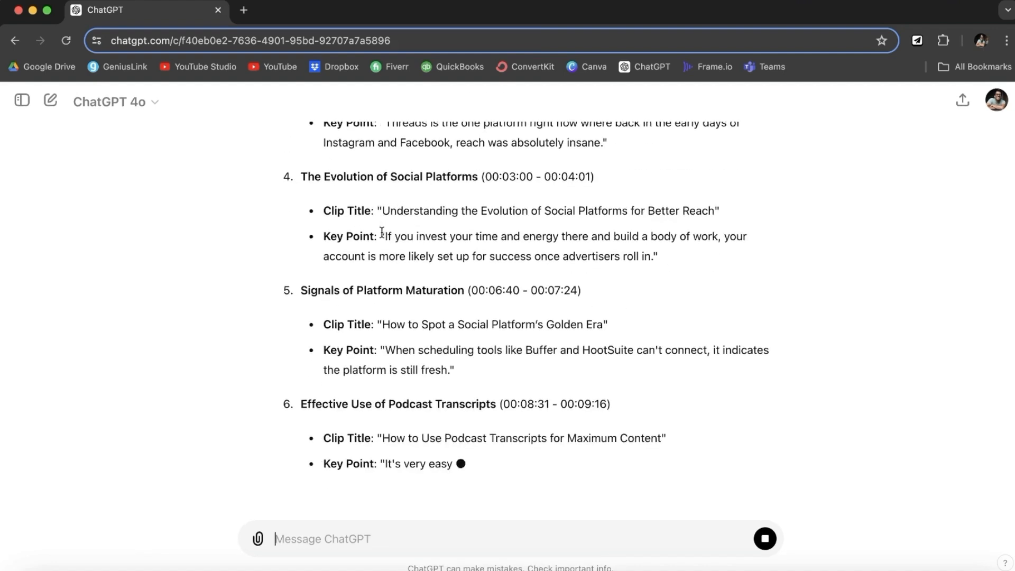
- Scroll through the reply to review the timestamped clip ideas with their titles and key points
scroll(407, 175, up, 3)
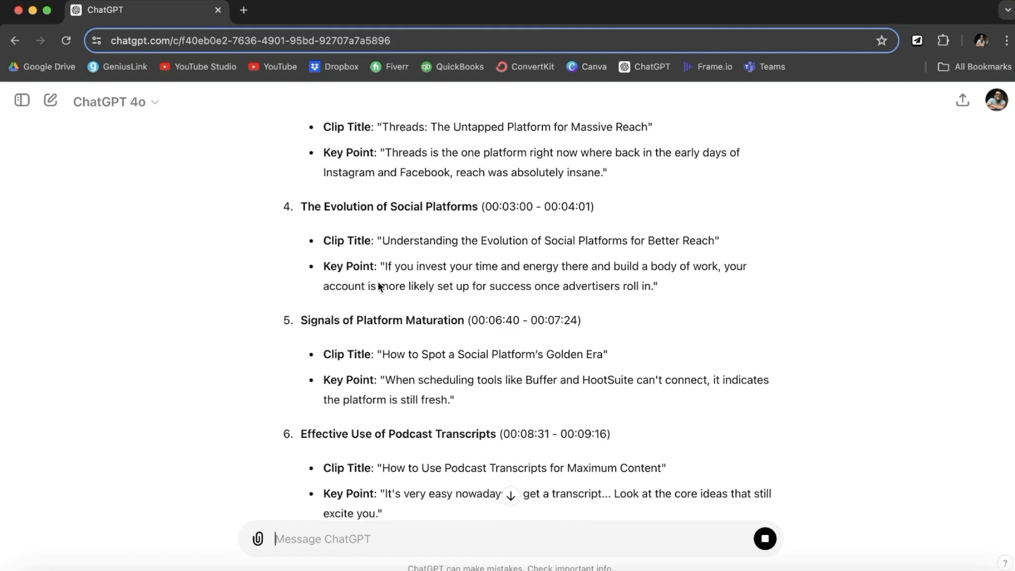
scroll(496, 276, up, 1)
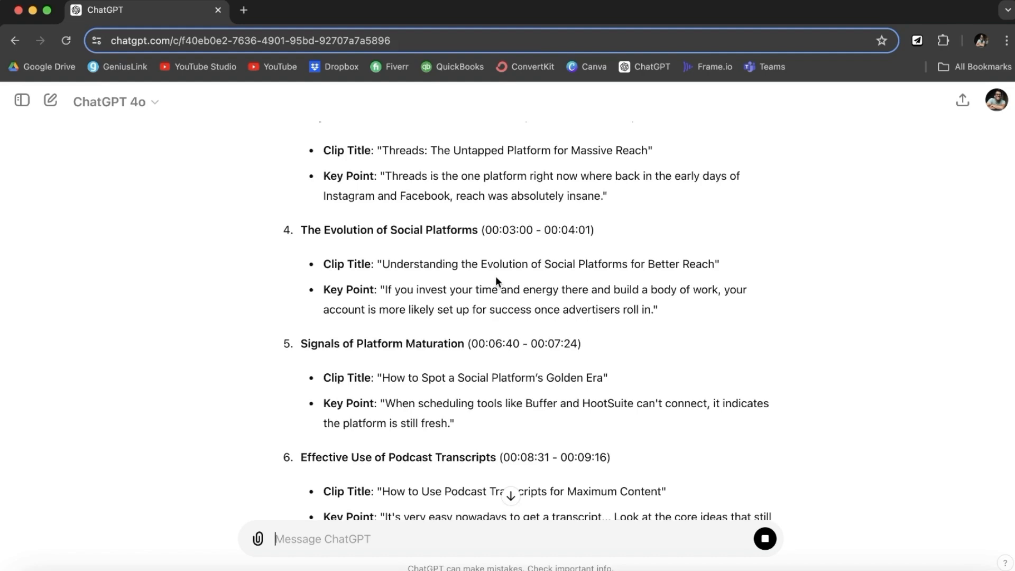
scroll(496, 276, down, 4)
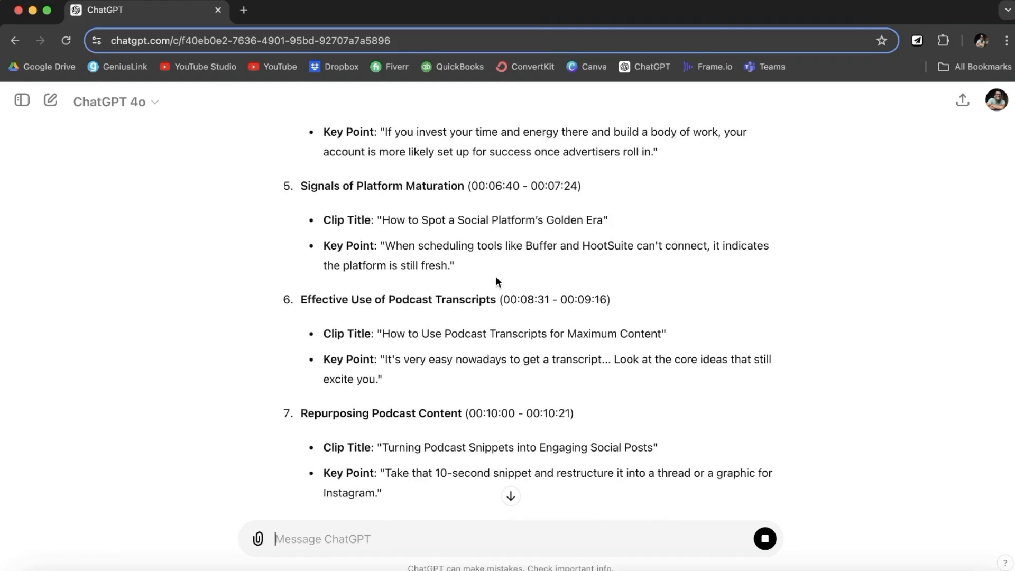
scroll(496, 276, down, 3)
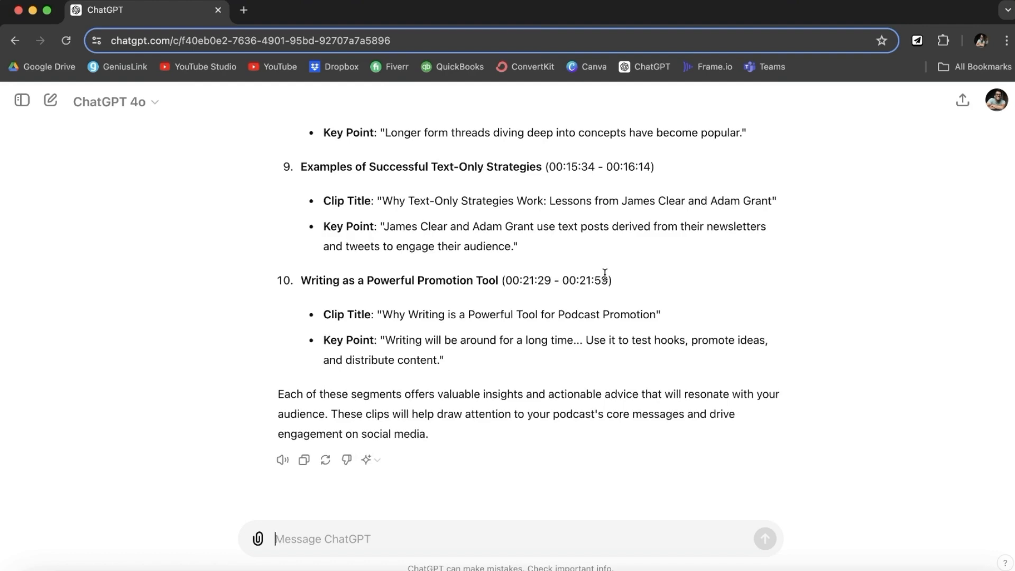
scroll(509, 435, up, 2)
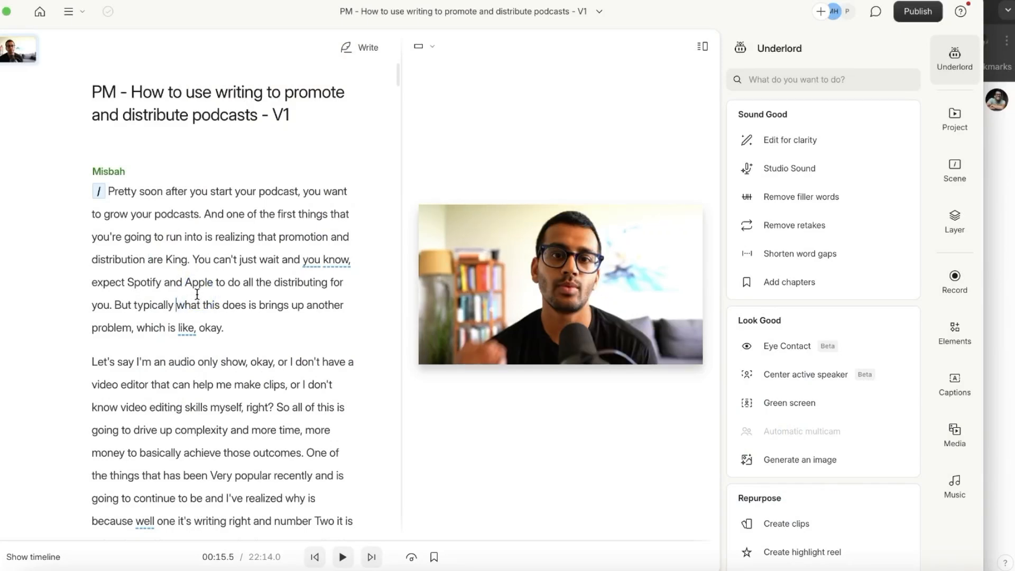
- Copy the Descript transcript as Markdown with speaker labels and markers via Publish › Export › Transcript
scroll(197, 294, down, 5)
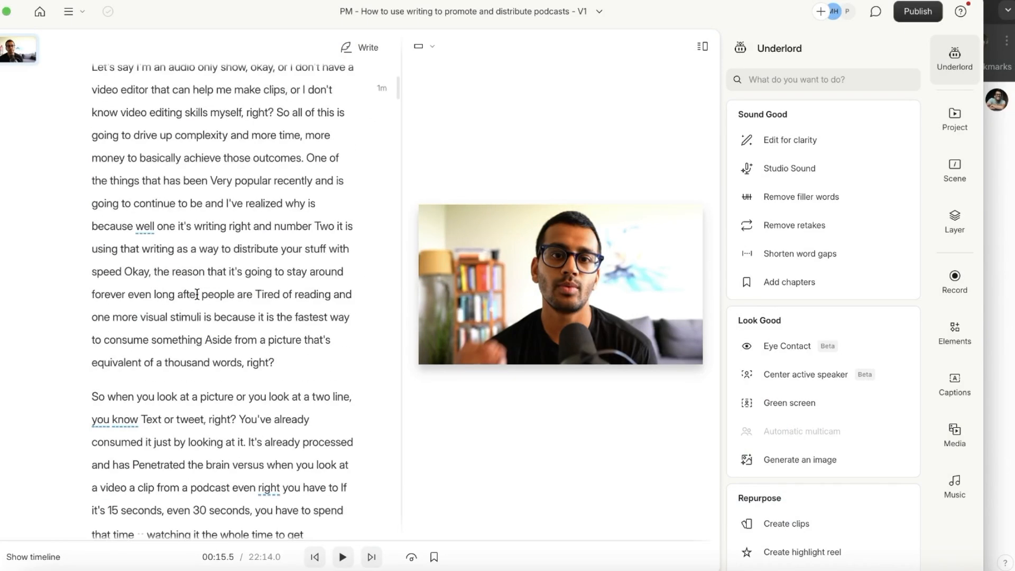
scroll(235, 340, down, 7)
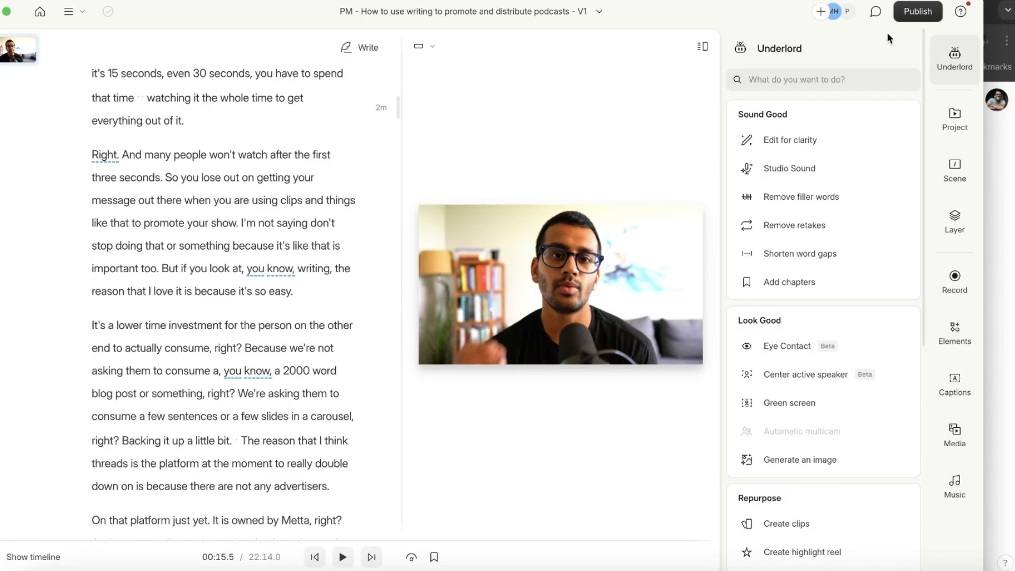
click(921, 9)
click(687, 47)
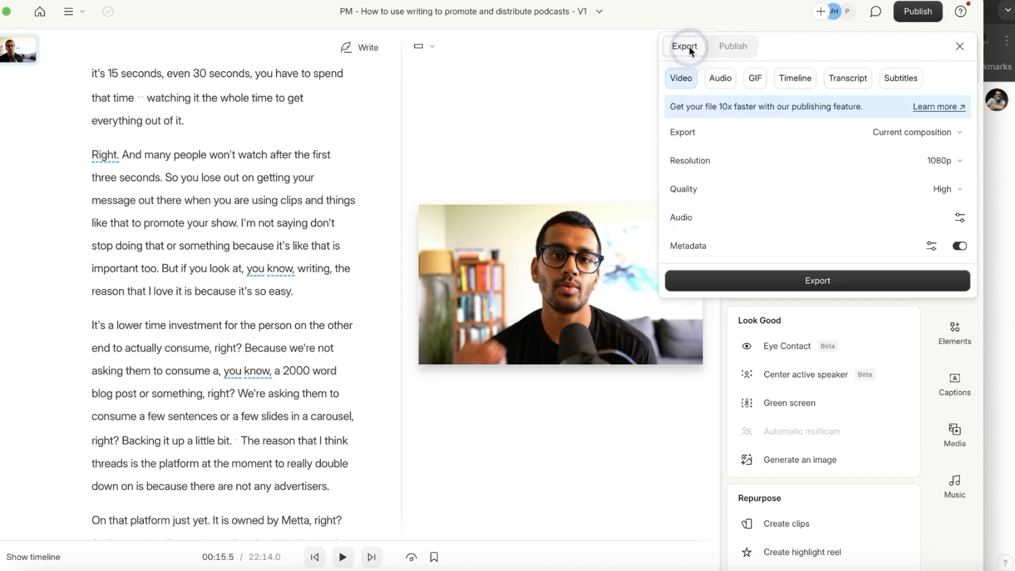
click(829, 78)
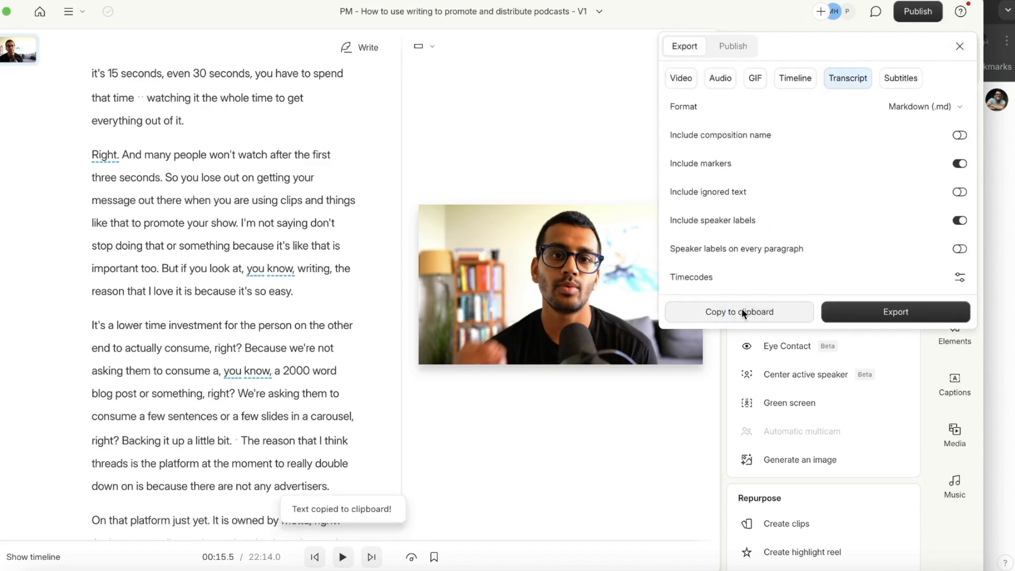
click(343, 297)
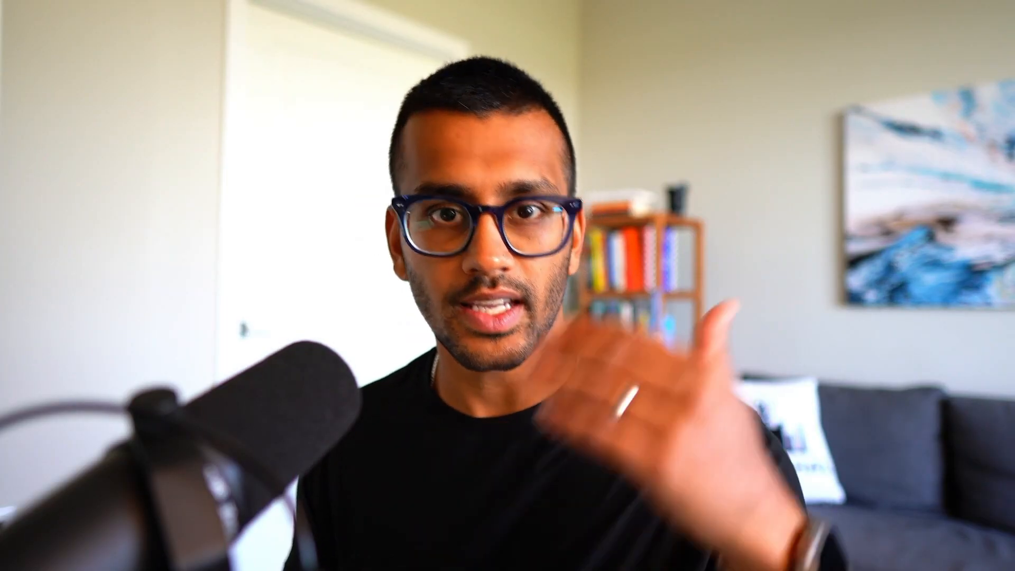